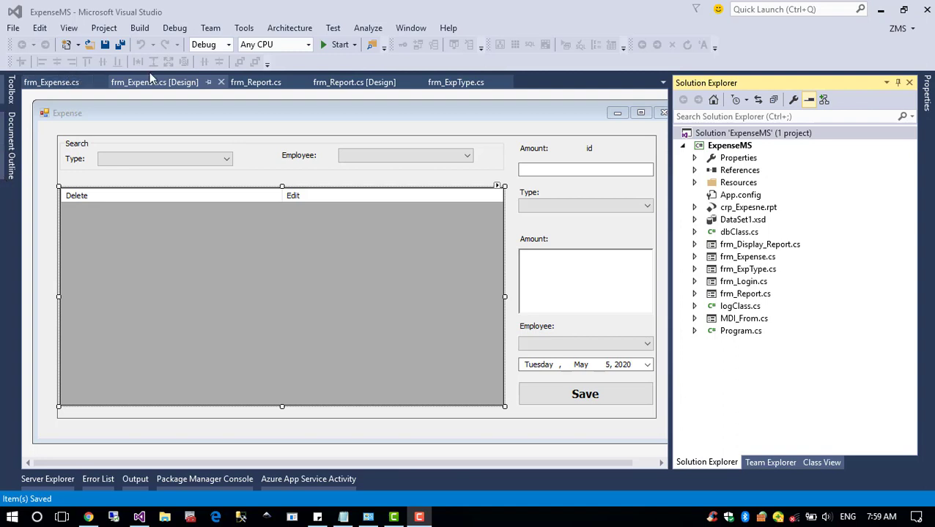
{"action": "left_click", "coordinate": [381, 110]}
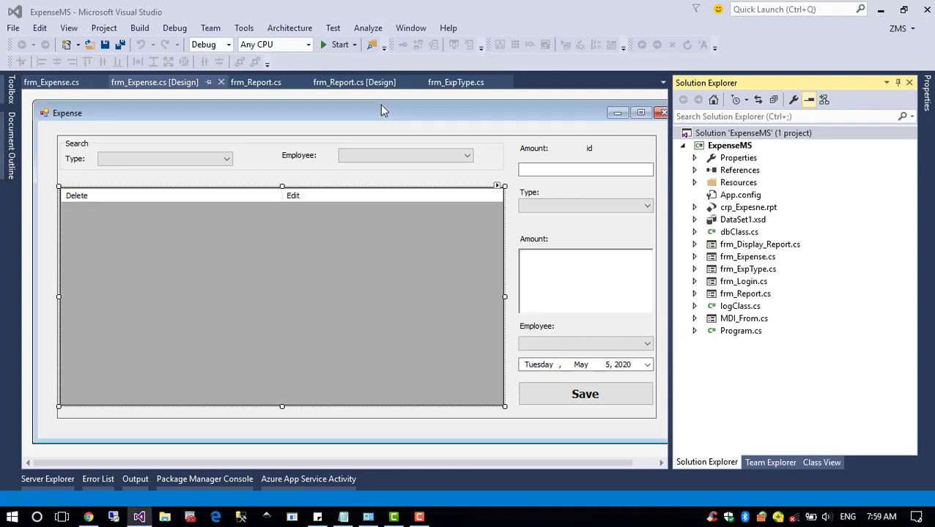
{"action": "left_click", "coordinate": [667, 194]}
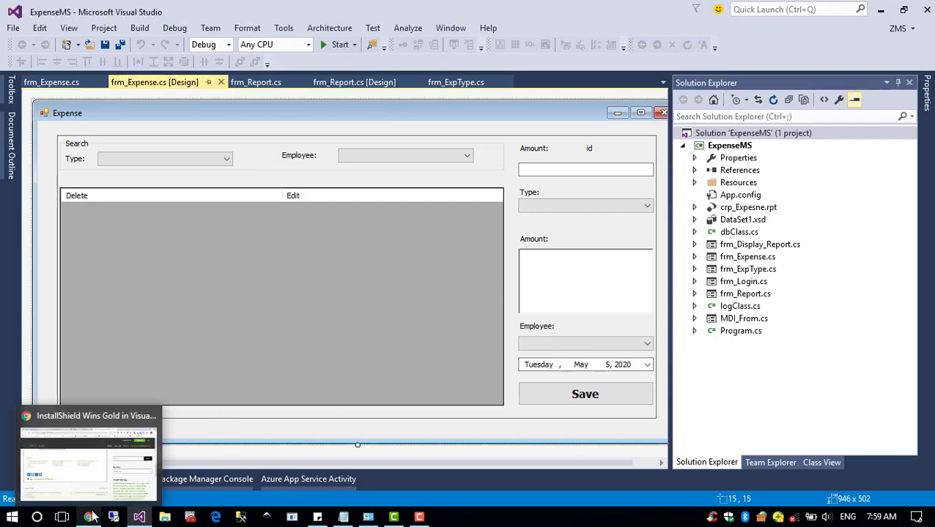
Switch to Chrome and examine the InstallShield Limited Edition for Visual Studio page and the fields of its registration form.
{"action": "left_click", "coordinate": [132, 425]}
{"action": "left_click", "coordinate": [79, 9]}
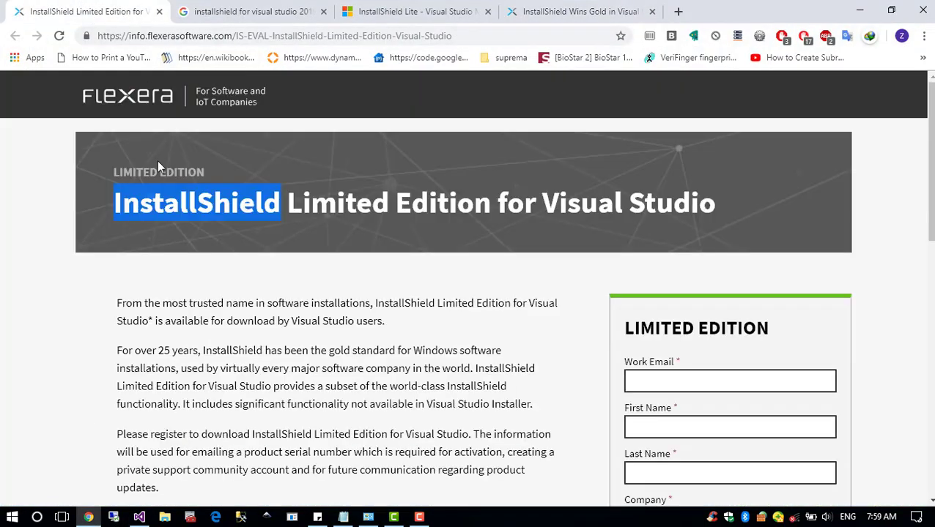
{"action": "left_click", "coordinate": [235, 239]}
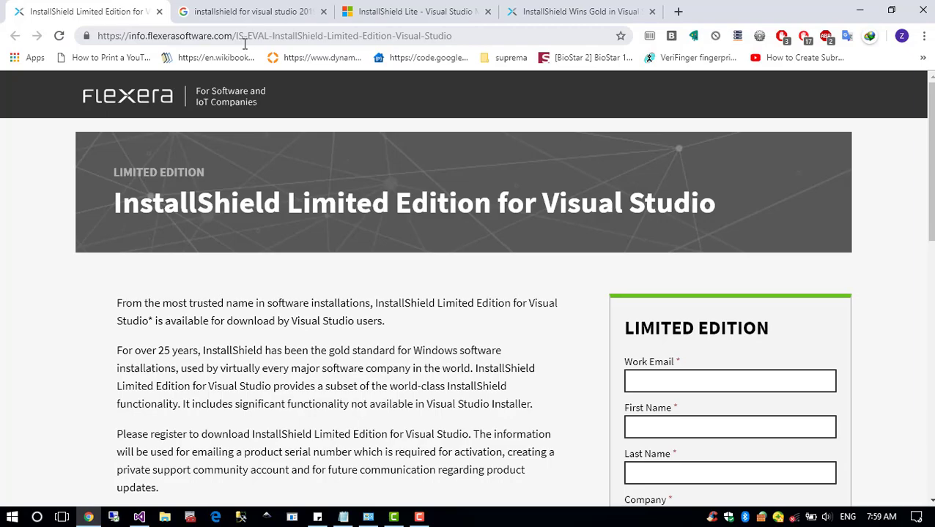
{"action": "scroll", "coordinate": [314, 167], "scroll_direction": "down", "scroll_amount": 4}
{"action": "scroll", "coordinate": [344, 198], "scroll_direction": "down", "scroll_amount": 3}
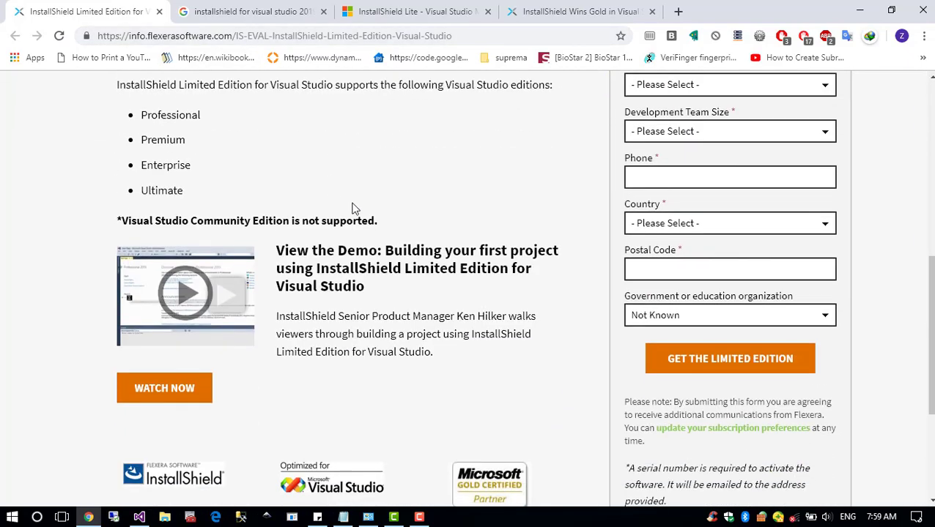
{"action": "scroll", "coordinate": [415, 311], "scroll_direction": "up", "scroll_amount": 7}
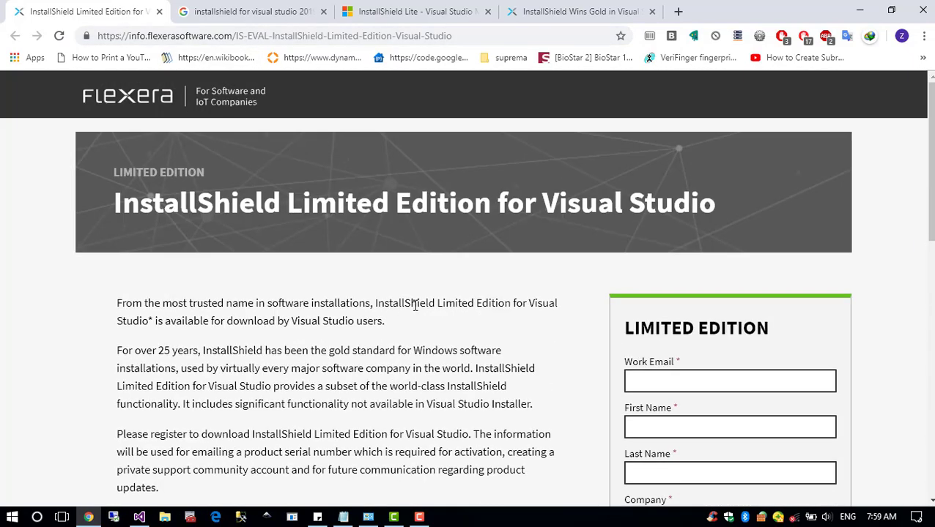
{"action": "scroll", "coordinate": [512, 300], "scroll_direction": "down", "scroll_amount": 3}
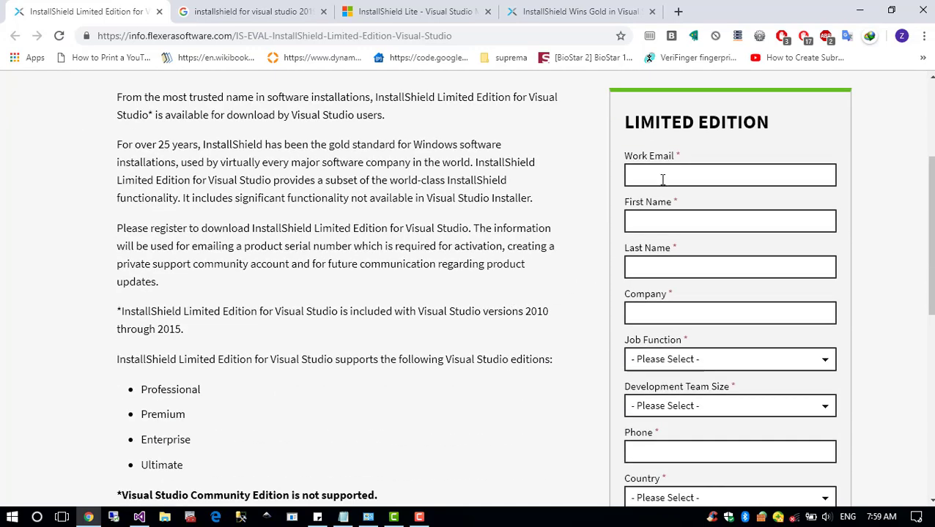
{"action": "scroll", "coordinate": [663, 185], "scroll_direction": "down", "scroll_amount": 1}
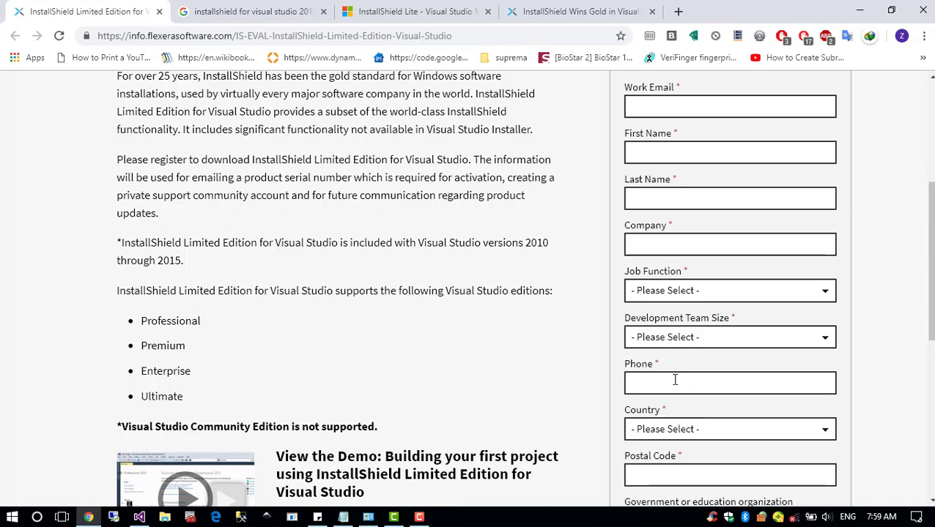
{"action": "scroll", "coordinate": [672, 359], "scroll_direction": "down", "scroll_amount": 2}
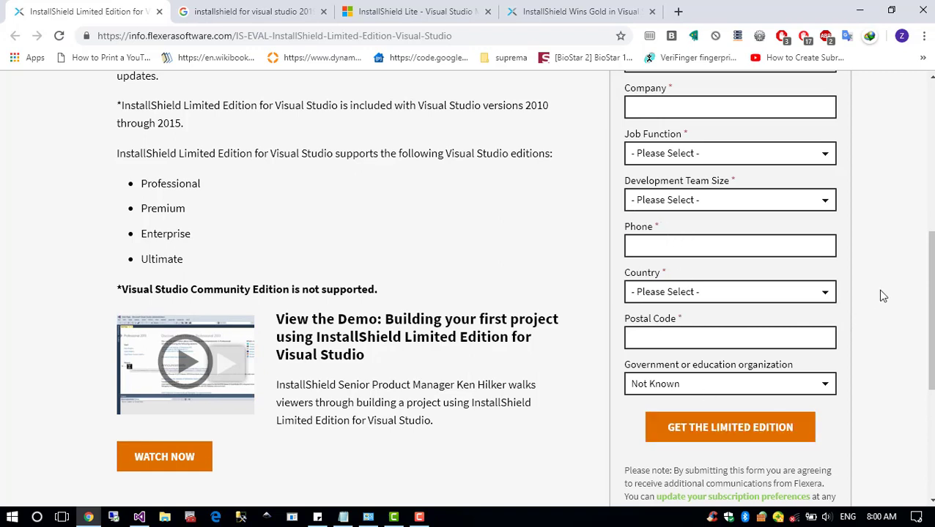
{"action": "left_click_drag", "start_coordinate": [931, 285], "coordinate": [931, 298]}
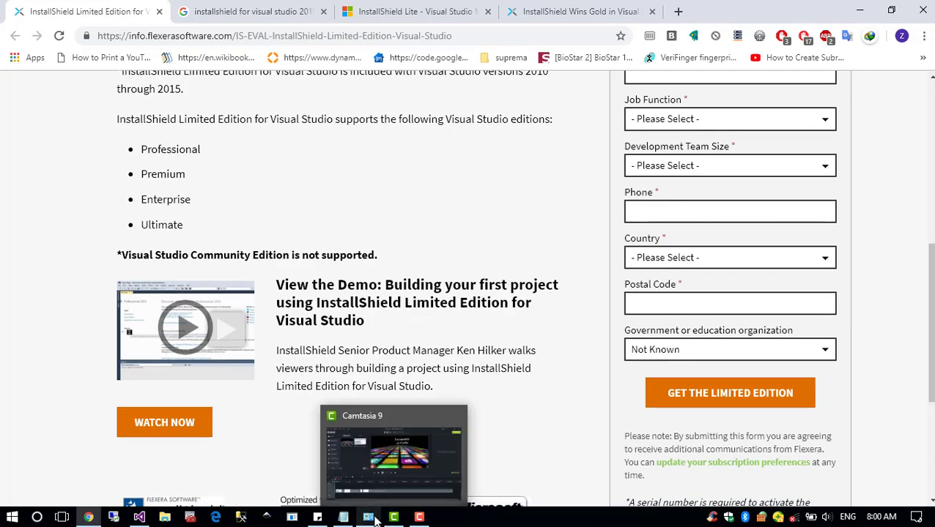
Switch to the Programs and Features window and select InstallShield 2015 Limited Edition among the installed programs.
{"action": "mouse_move", "coordinate": [370, 517]}
{"action": "left_click", "coordinate": [395, 497]}
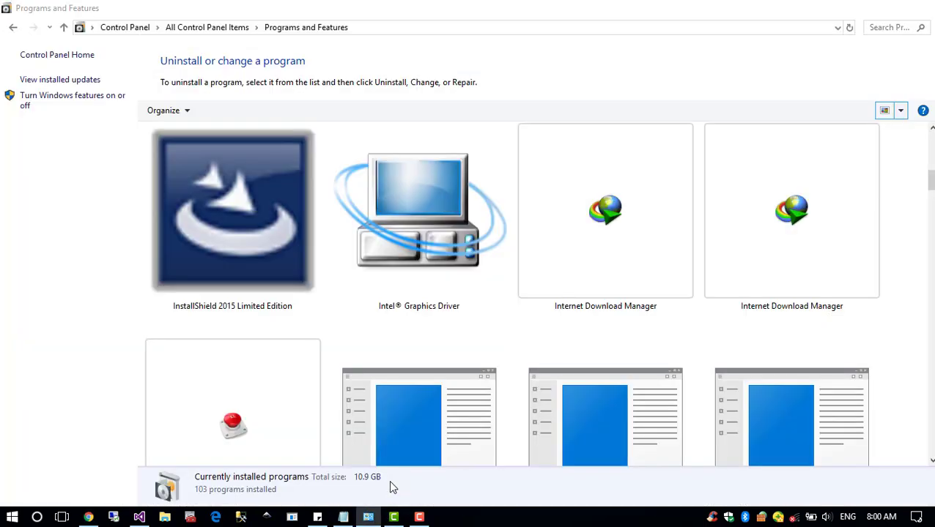
{"action": "left_click", "coordinate": [264, 233]}
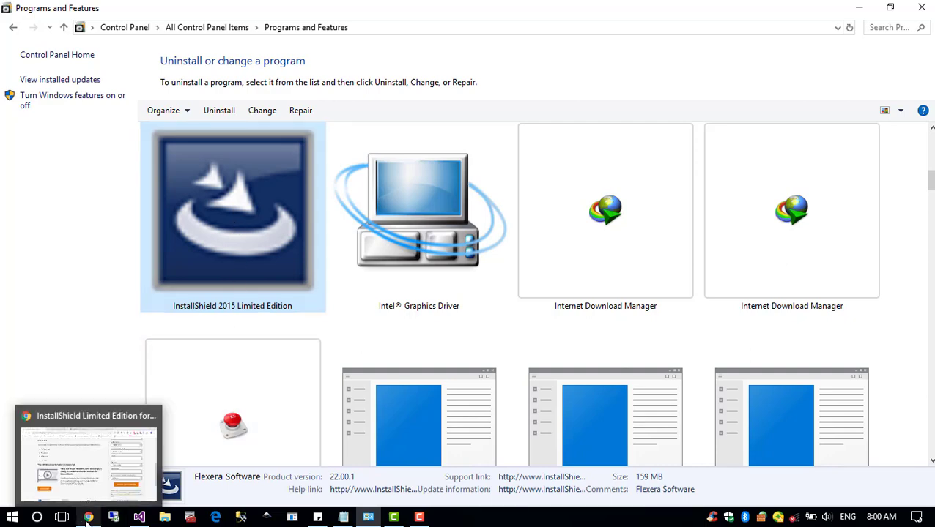
Return to Chrome and look through the InstallShield award article, the Google search results and the InstallShield Lite marketplace page.
{"action": "left_click", "coordinate": [89, 480]}
{"action": "left_click", "coordinate": [539, 13]}
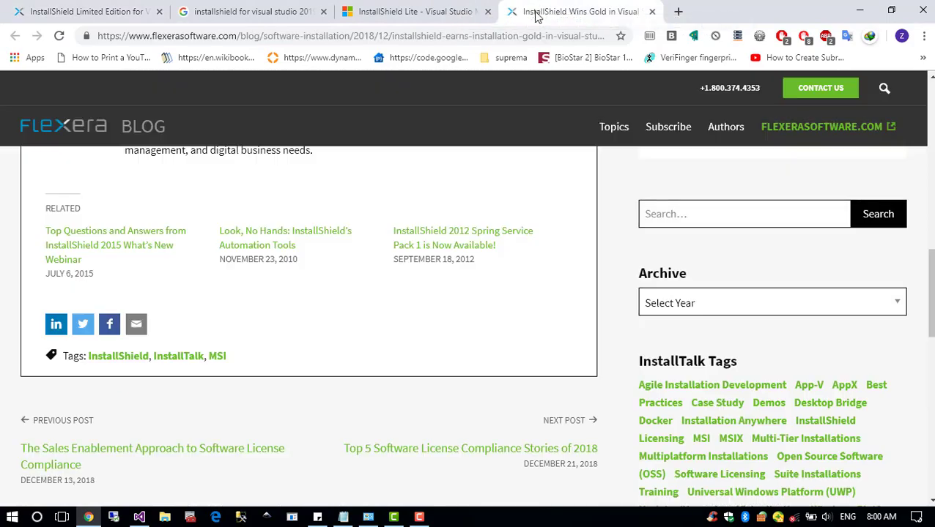
{"action": "scroll", "coordinate": [385, 161], "scroll_direction": "up", "scroll_amount": 2}
{"action": "scroll", "coordinate": [384, 161], "scroll_direction": "up", "scroll_amount": 10}
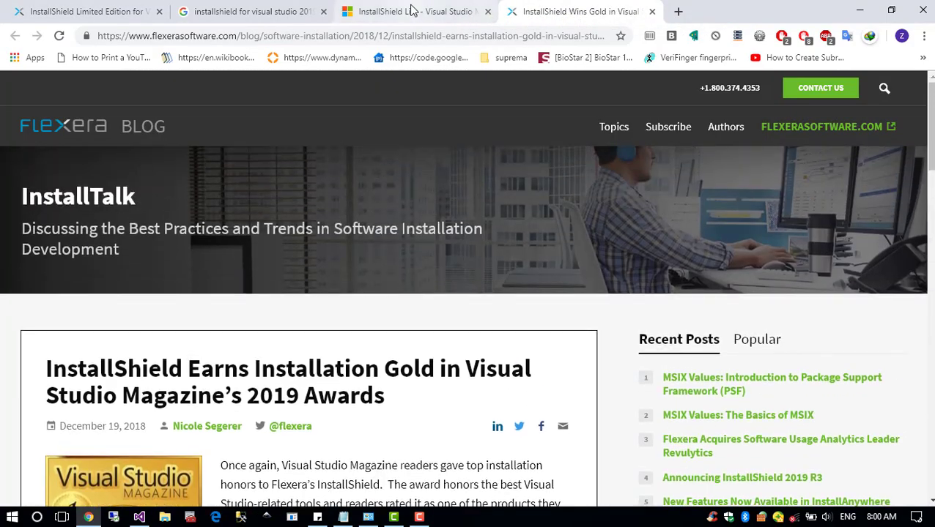
{"action": "left_click", "coordinate": [410, 12]}
{"action": "left_click", "coordinate": [293, 11]}
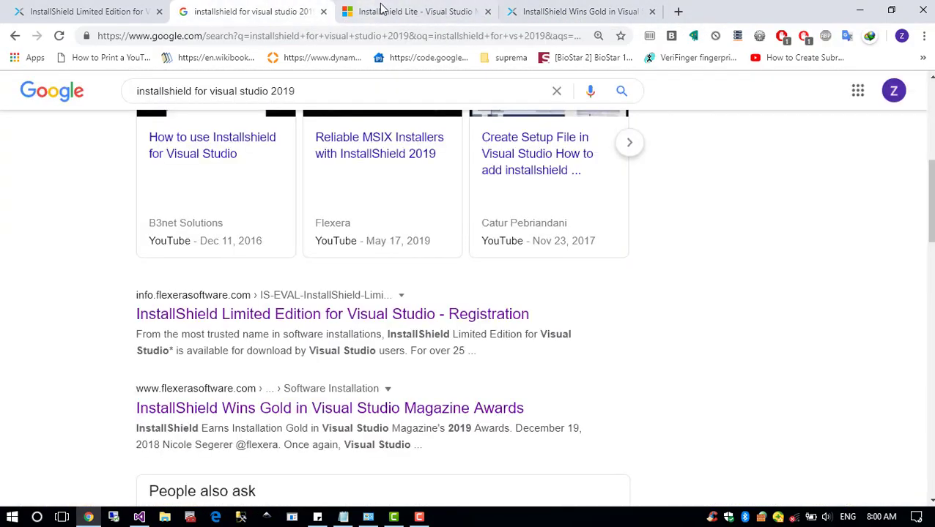
{"action": "left_click", "coordinate": [382, 11]}
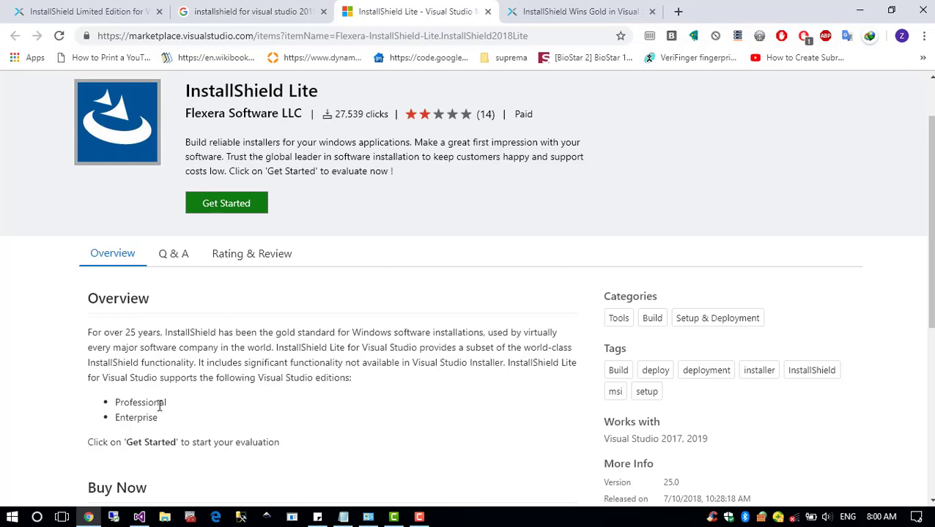
Review the list of supported Visual Studio editions on the InstallShield Limited Edition page.
{"action": "left_click", "coordinate": [106, 9]}
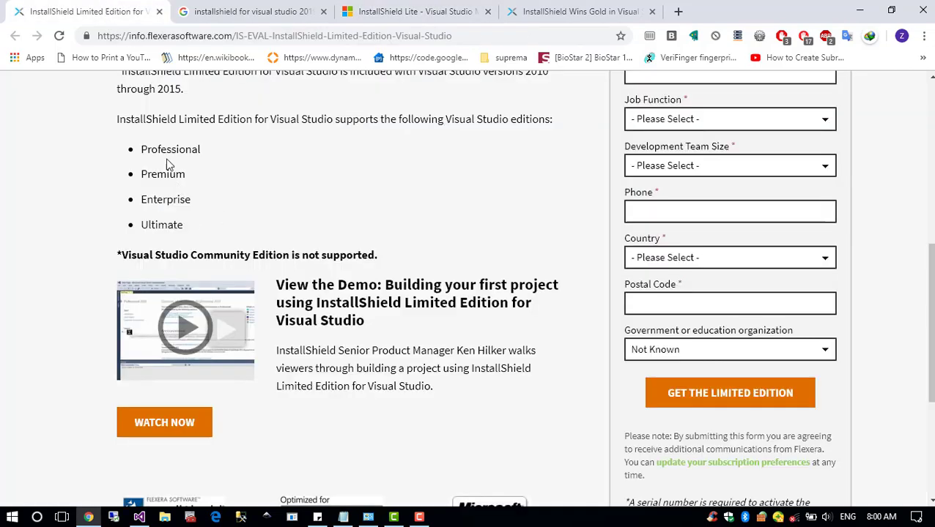
{"action": "left_click_drag", "start_coordinate": [145, 149], "coordinate": [220, 155]}
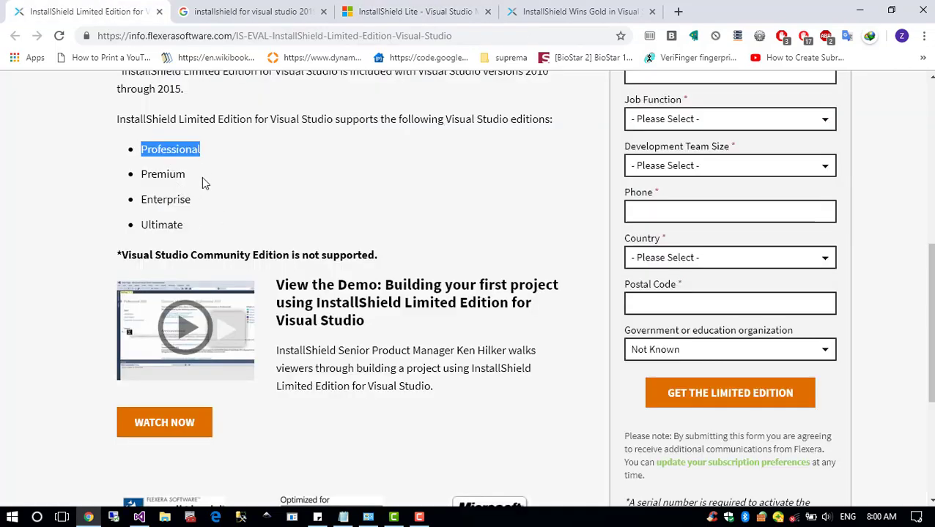
{"action": "left_click_drag", "start_coordinate": [202, 203], "coordinate": [167, 201]}
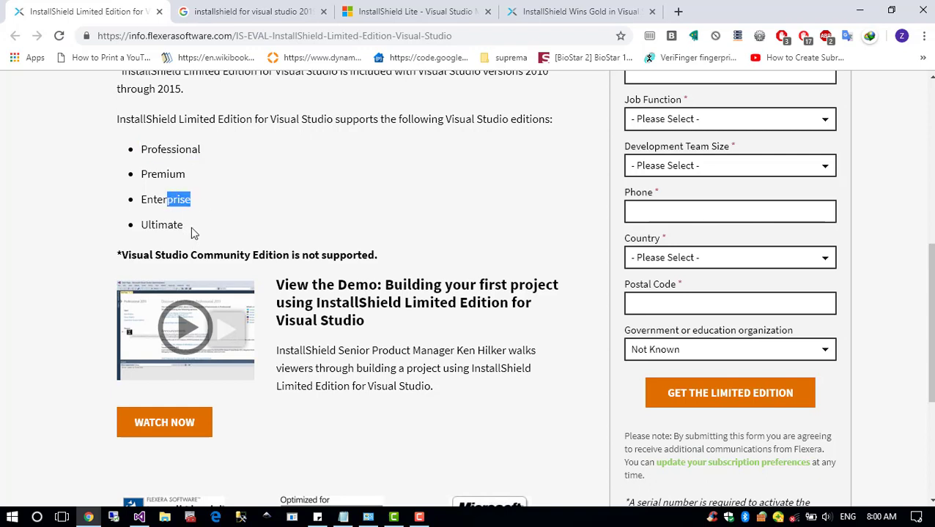
{"action": "left_click_drag", "start_coordinate": [193, 231], "coordinate": [135, 144]}
{"action": "scroll", "coordinate": [349, 267], "scroll_direction": "up", "scroll_amount": 5}
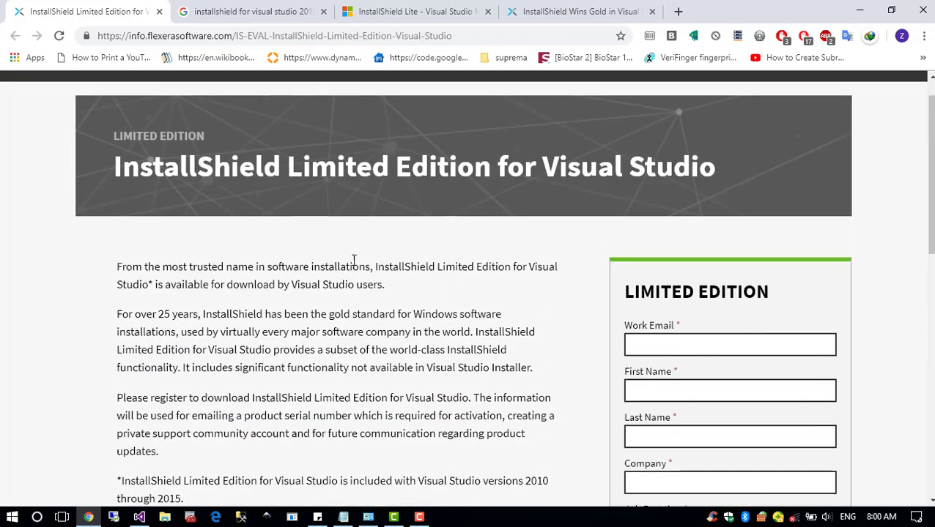
Switch to Visual Studio and start adding a new project to the ExpenseMS solution.
{"action": "mouse_move", "coordinate": [141, 517]}
{"action": "left_click", "coordinate": [139, 484]}
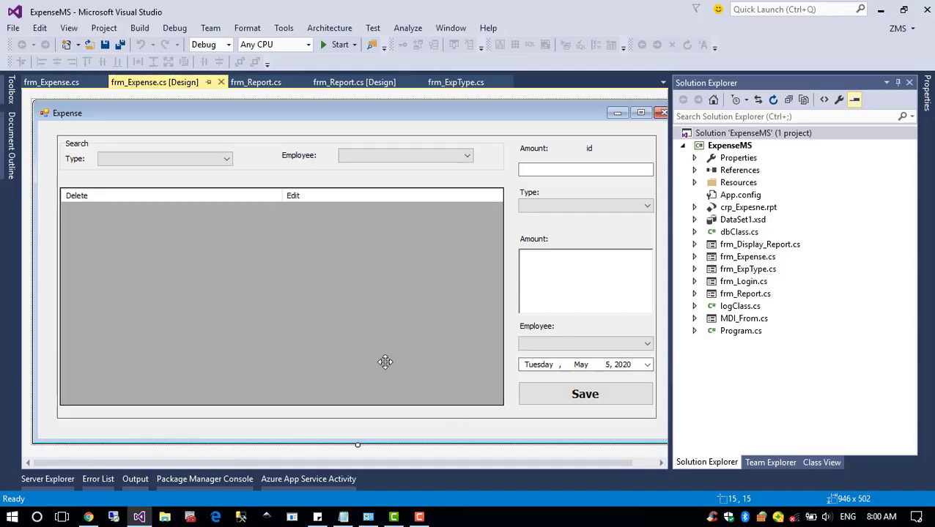
{"action": "right_click", "coordinate": [723, 135]}
{"action": "mouse_move", "coordinate": [584, 318]}
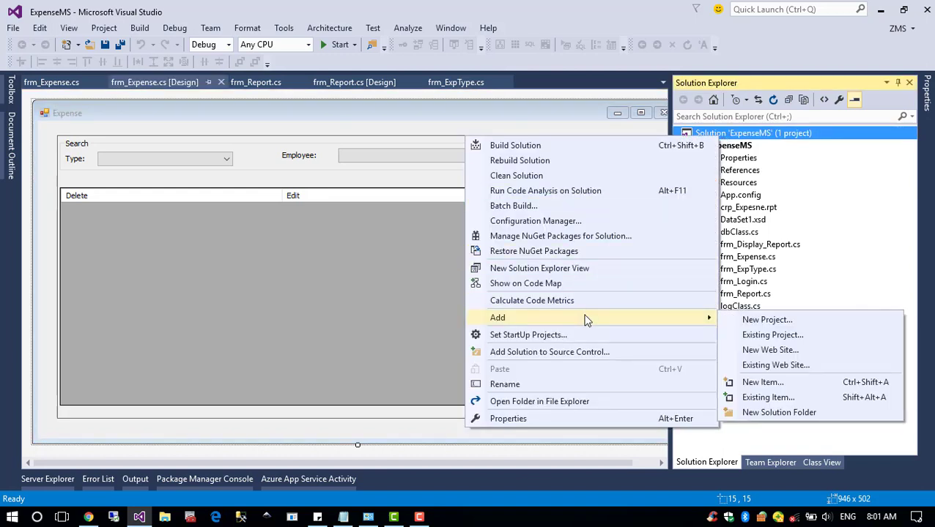
{"action": "left_click", "coordinate": [758, 325]}
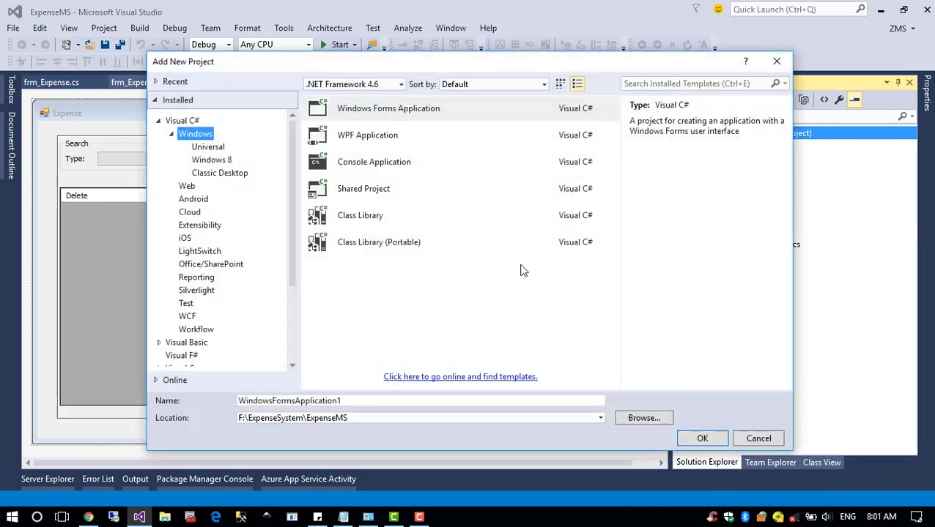
Show the Setup and Deployment templates under Other Project Types, with InstallShield Limited Edition Project as the template.
{"action": "left_click_drag", "start_coordinate": [290, 217], "coordinate": [311, 312]}
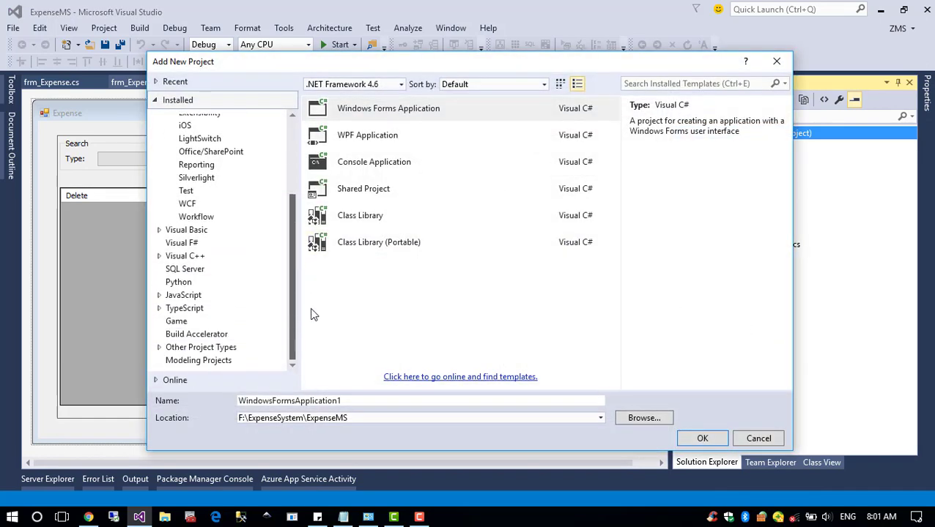
{"action": "left_click", "coordinate": [182, 351]}
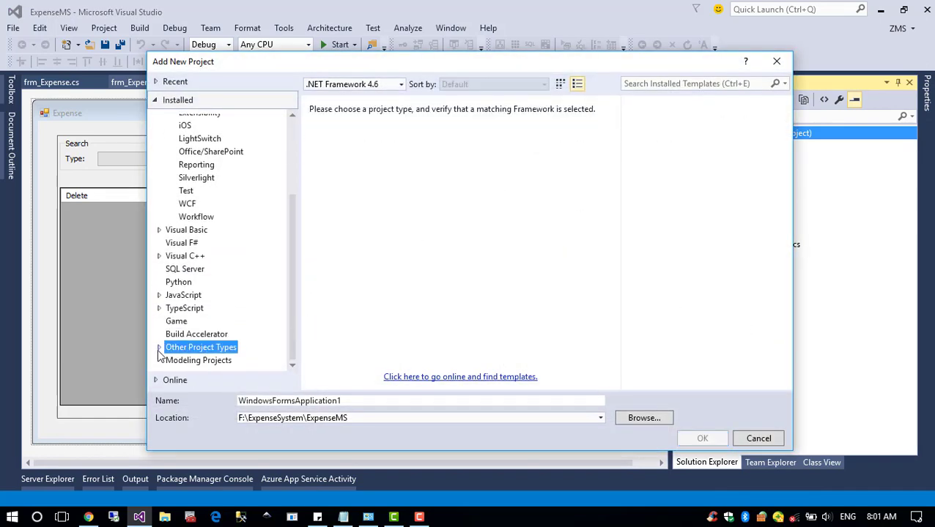
{"action": "left_click", "coordinate": [159, 347]}
{"action": "left_click", "coordinate": [208, 363]}
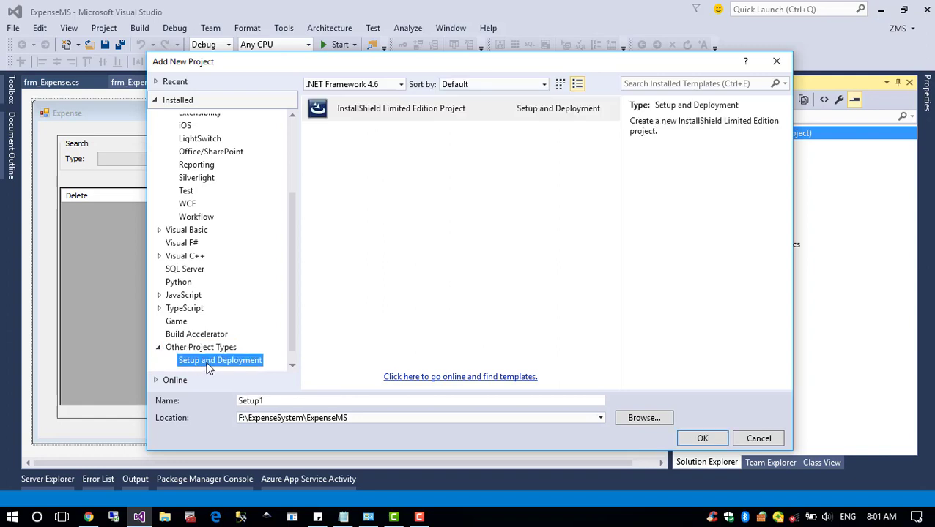
Try to create the InstallShield project under the name ExpenseMS.
{"action": "left_click", "coordinate": [312, 401]}
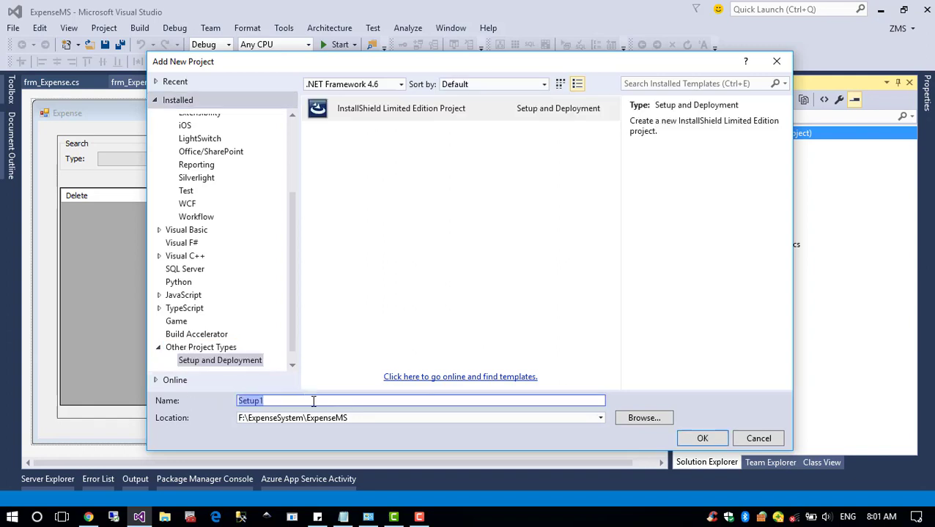
{"action": "key", "text": "BackSpace"}
{"action": "type", "text": "ExpenseMS"}
{"action": "left_click", "coordinate": [698, 442]}
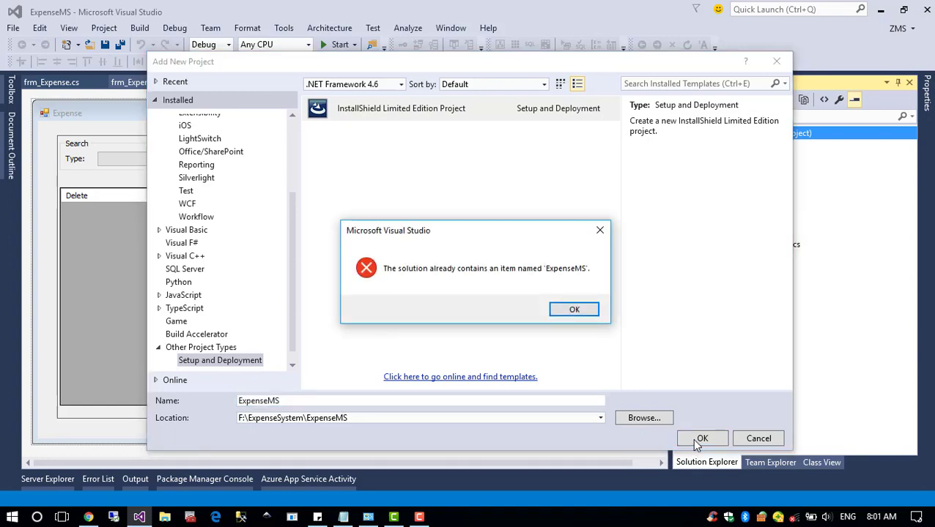
{"action": "left_click", "coordinate": [575, 310]}
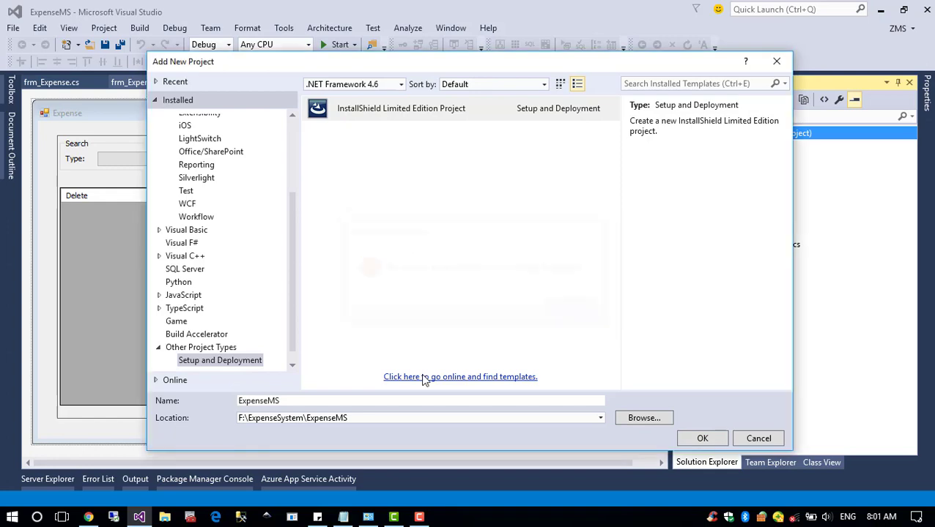
Name the InstallShield project Expense and create it in the solution.
{"action": "left_click", "coordinate": [299, 400]}
{"action": "key", "text": "BackSpace"}
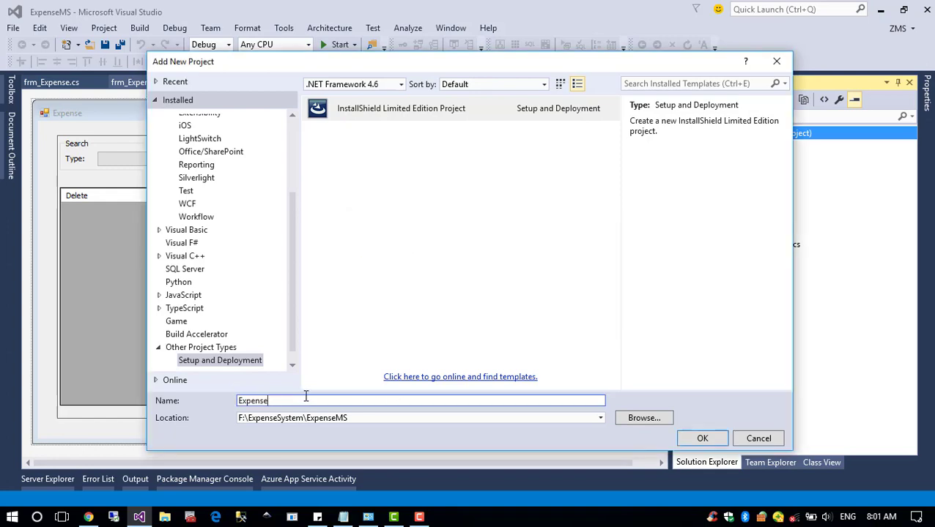
{"action": "left_click", "coordinate": [696, 439]}
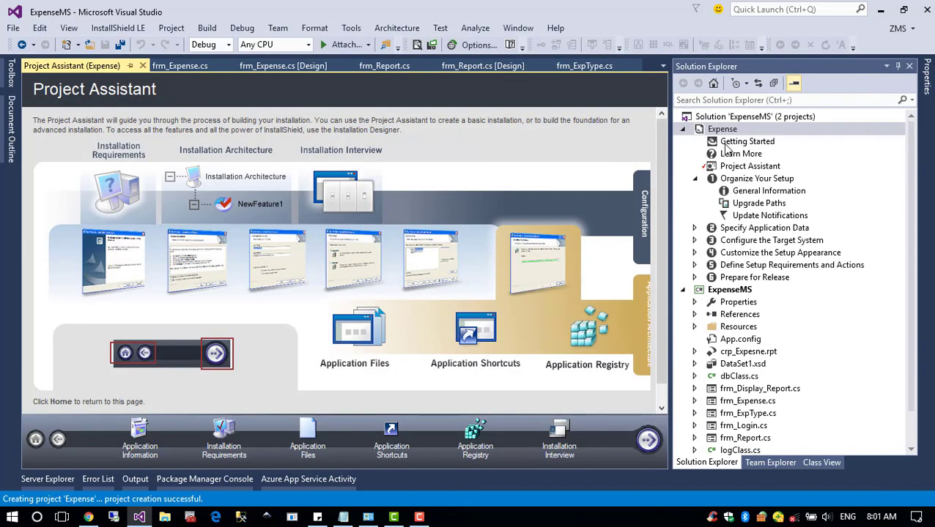
Collapse the ExpenseMS project in the solution tree and open the Application Information page of the Expense setup's Project Assistant.
{"action": "left_click", "coordinate": [682, 130]}
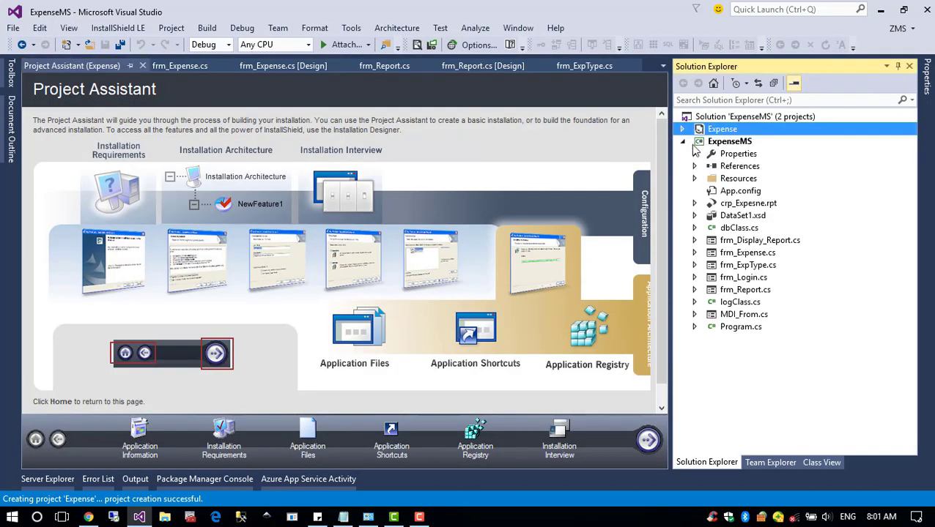
{"action": "left_click", "coordinate": [683, 142]}
{"action": "left_click", "coordinate": [682, 130]}
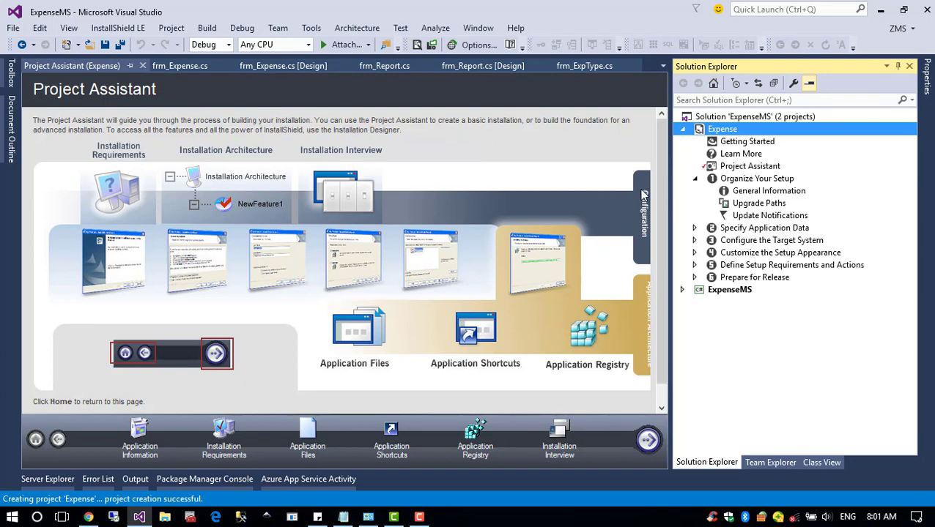
{"action": "left_click", "coordinate": [607, 146]}
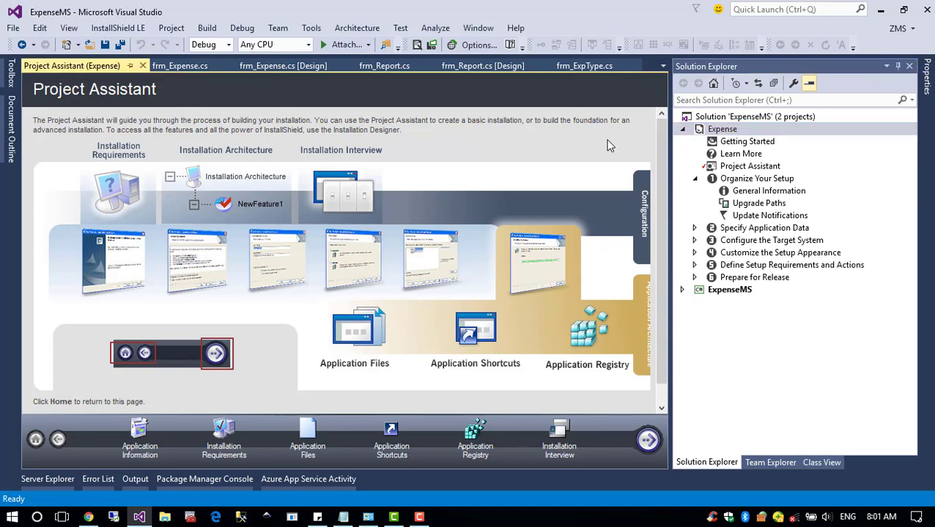
{"action": "left_click", "coordinate": [649, 441]}
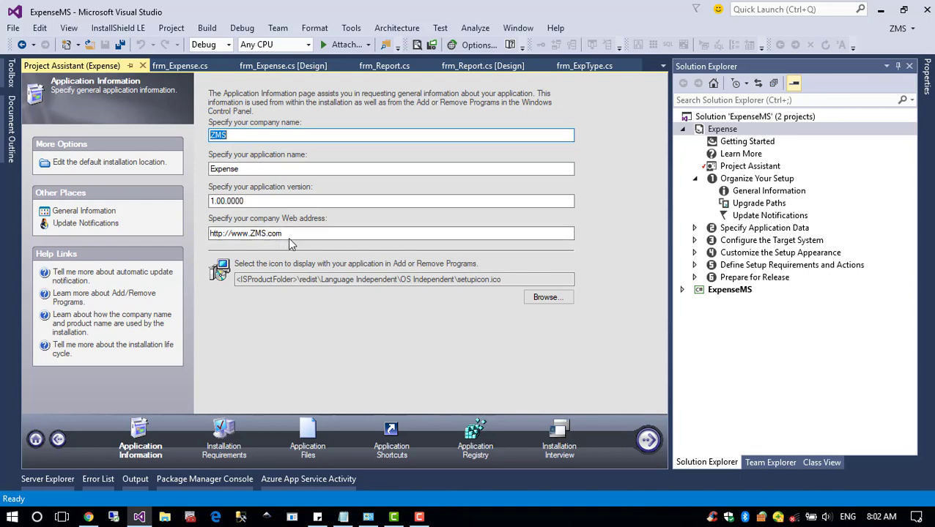
Go to the Installation Requirements page and answer No to requiring any specific operating systems.
{"action": "left_click", "coordinate": [646, 442]}
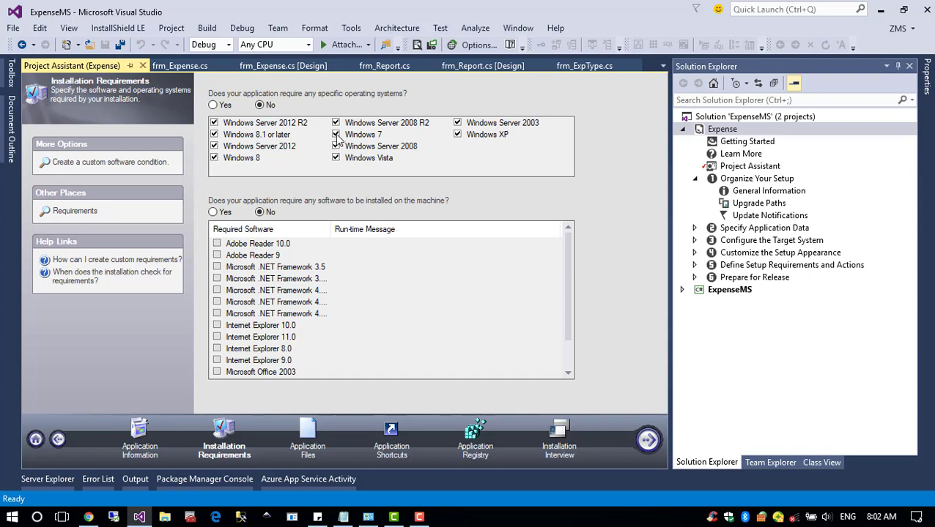
{"action": "left_click", "coordinate": [223, 105]}
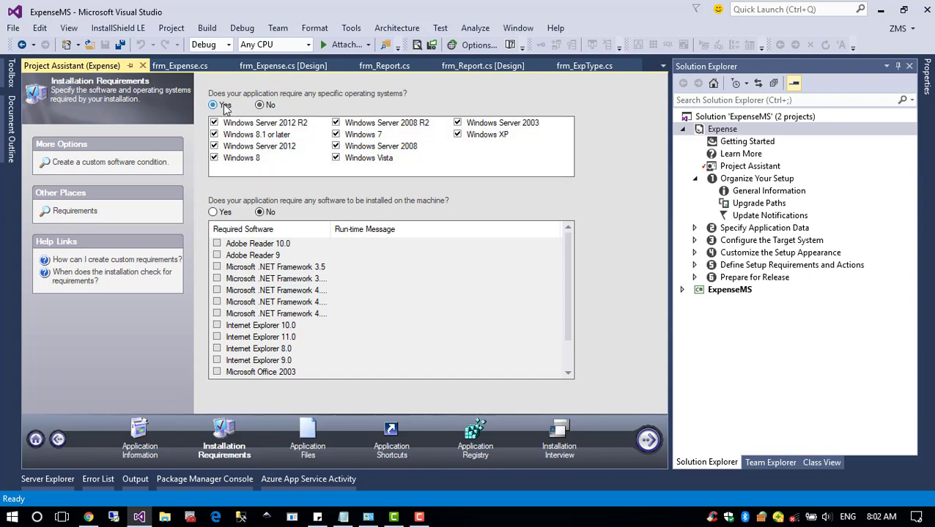
{"action": "left_click", "coordinate": [268, 106]}
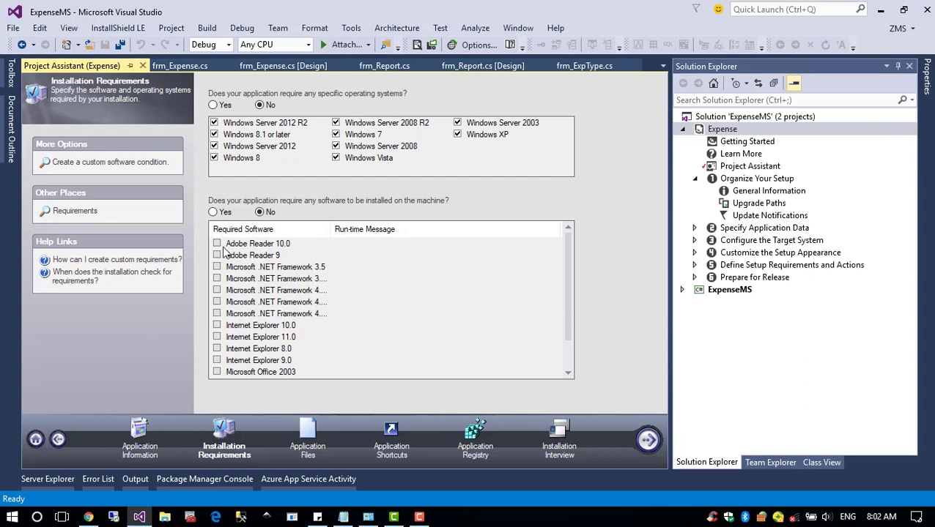
On the Application Files page, add the ExpenseMS project's Primary output to the My Product Name [INSTALLDIR] folder.
{"action": "left_click", "coordinate": [648, 441]}
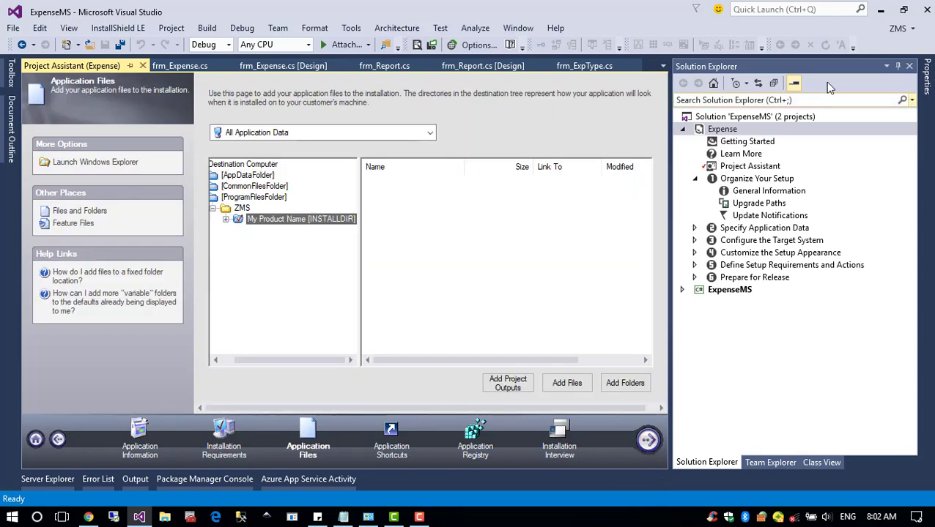
{"action": "left_click", "coordinate": [897, 66]}
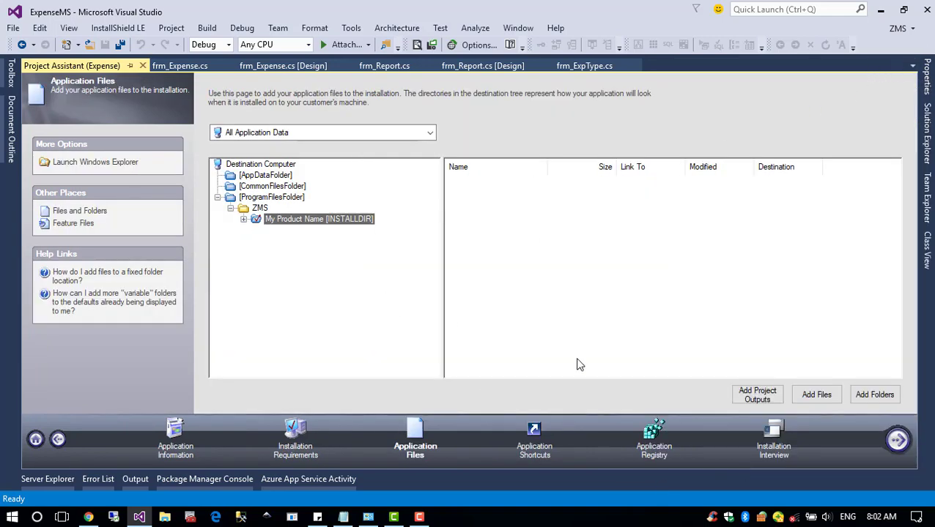
{"action": "left_click", "coordinate": [754, 397]}
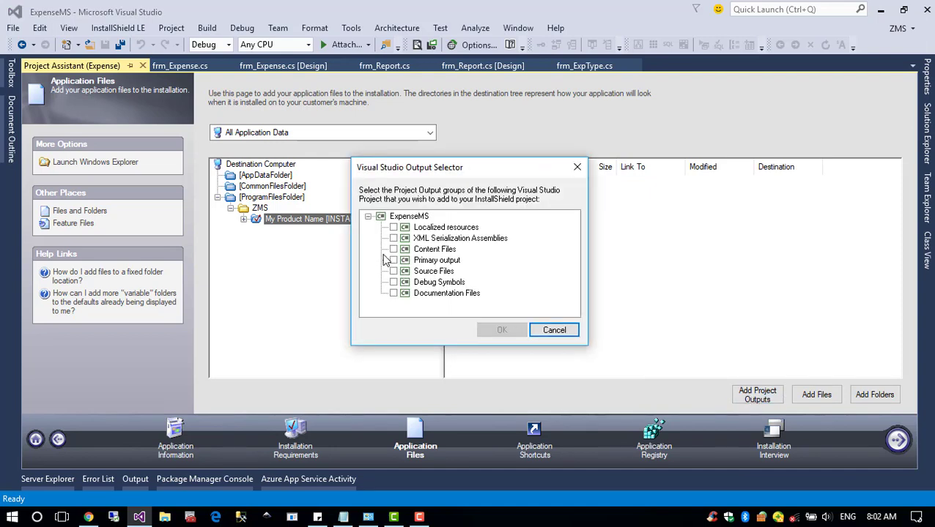
{"action": "left_click", "coordinate": [393, 260]}
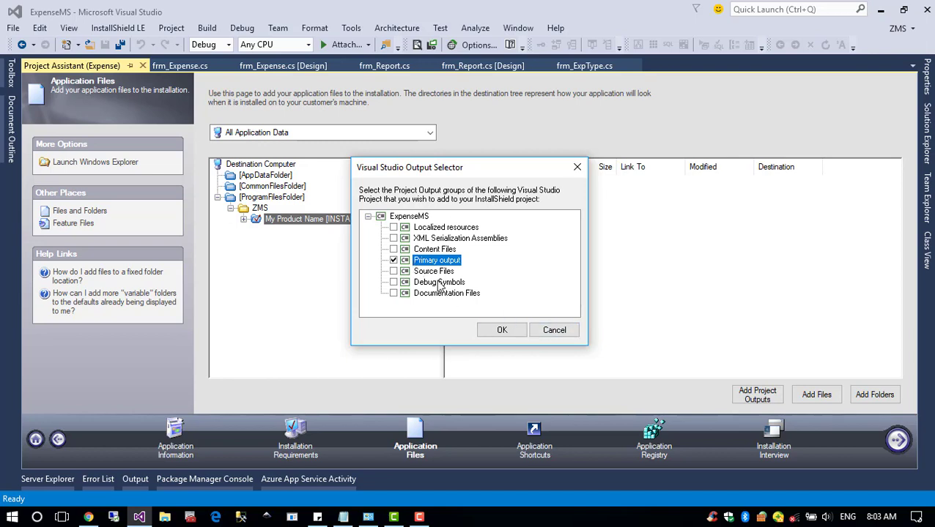
{"action": "left_click", "coordinate": [501, 331]}
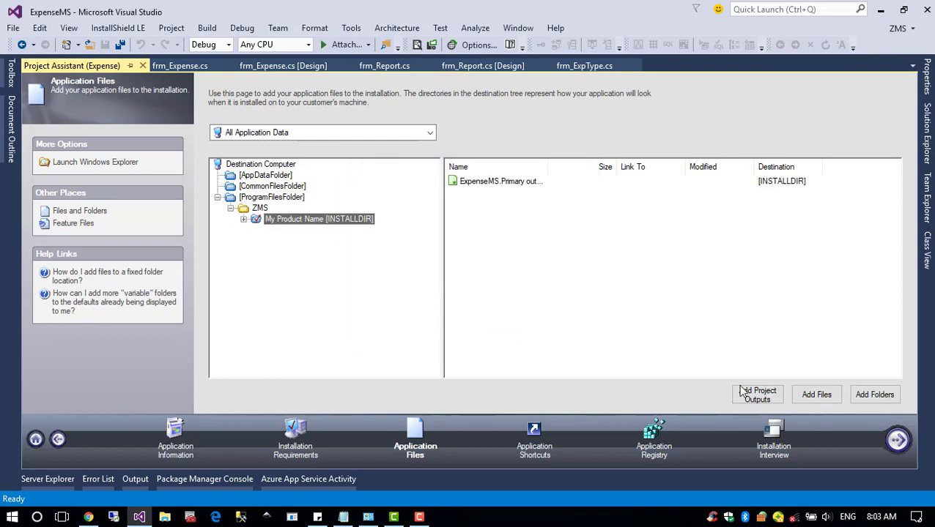
Create an application shortcut targeting ExpenseMS.Primary output in [ProgramFilesFolder], ZMS, My Product Name.
{"action": "left_click", "coordinate": [898, 439]}
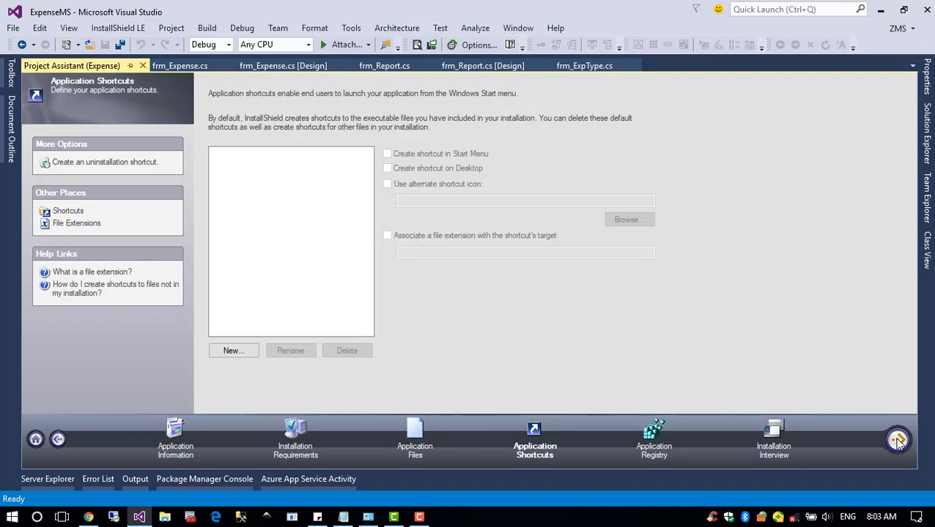
{"action": "left_click", "coordinate": [235, 350]}
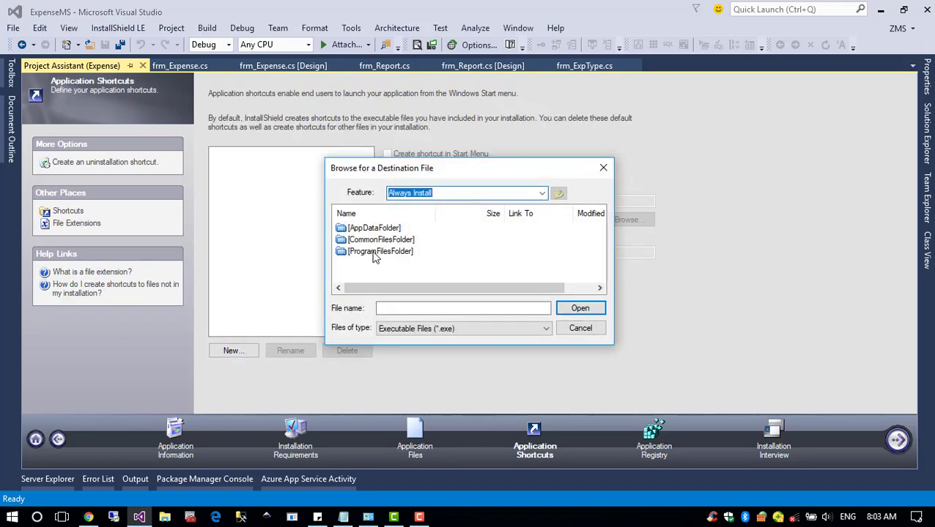
{"action": "double_click", "coordinate": [374, 253]}
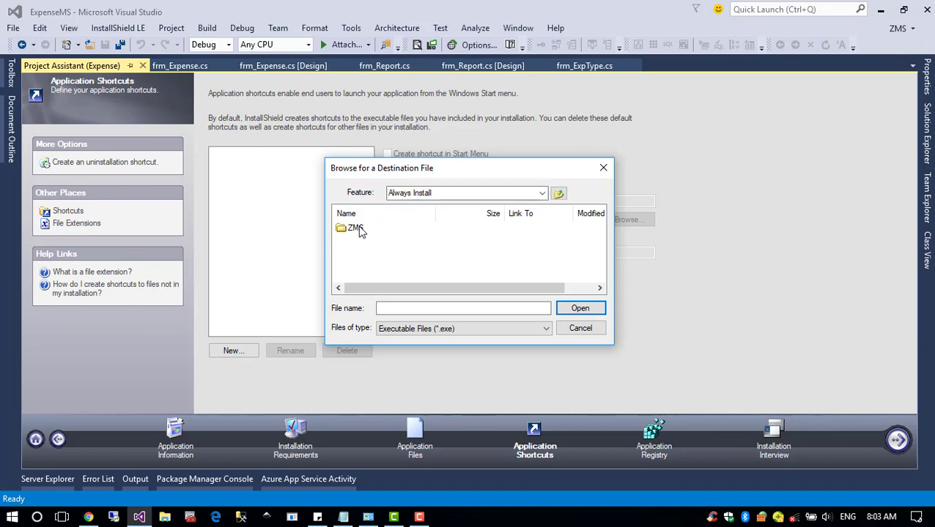
{"action": "double_click", "coordinate": [358, 229]}
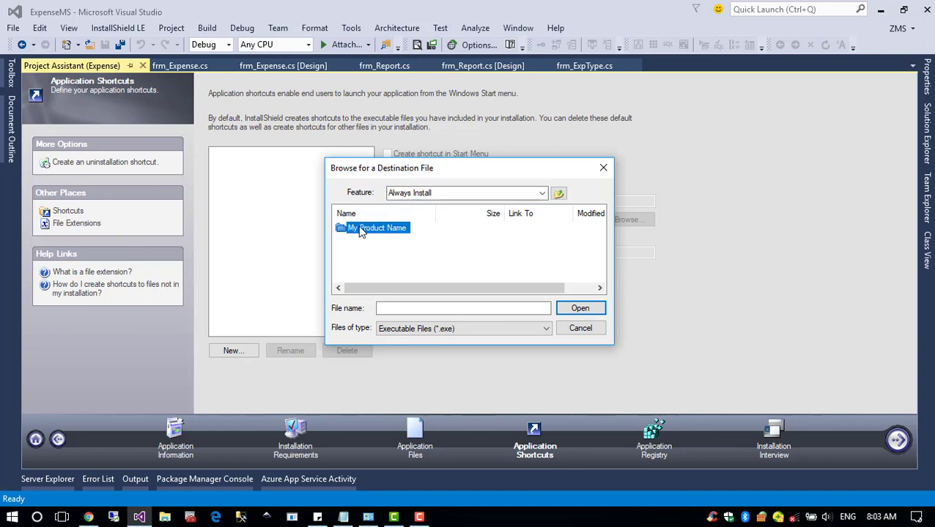
{"action": "double_click", "coordinate": [357, 229]}
{"action": "left_click", "coordinate": [359, 230]}
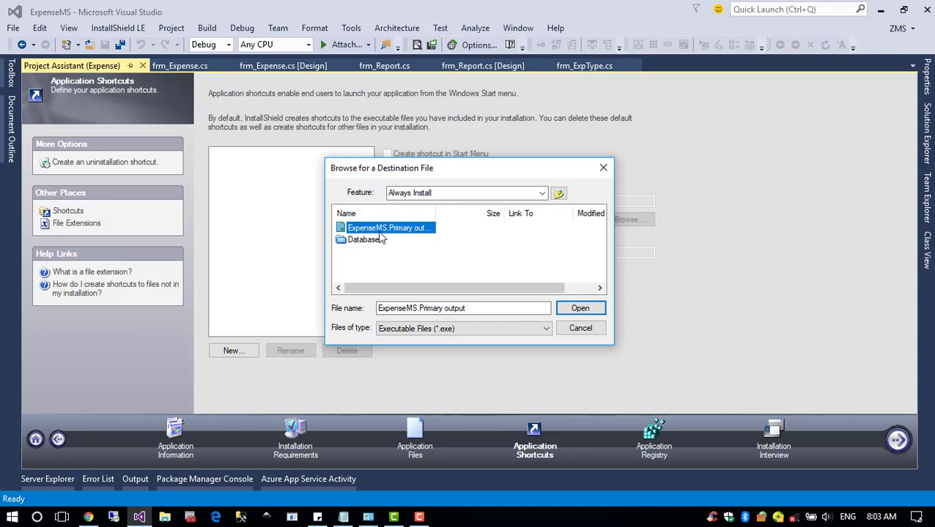
{"action": "left_click_drag", "start_coordinate": [438, 212], "coordinate": [558, 212]}
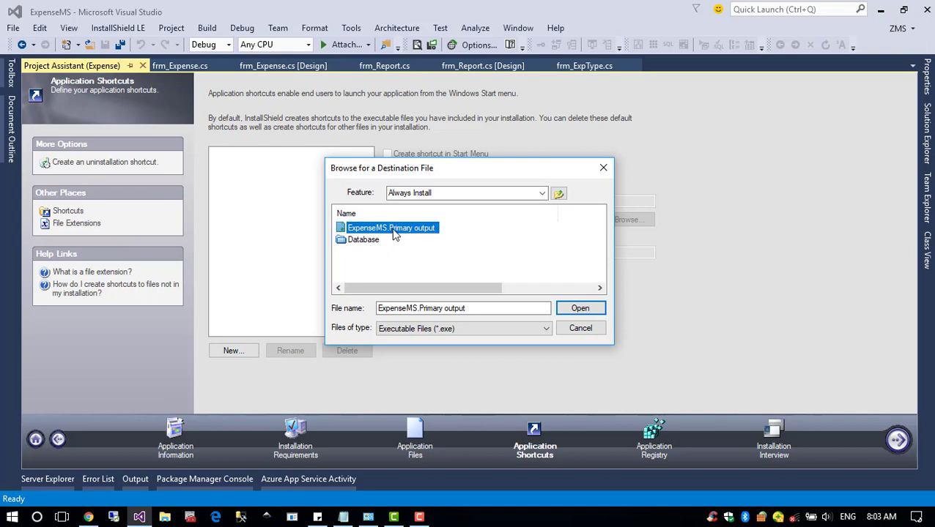
{"action": "left_click", "coordinate": [564, 309]}
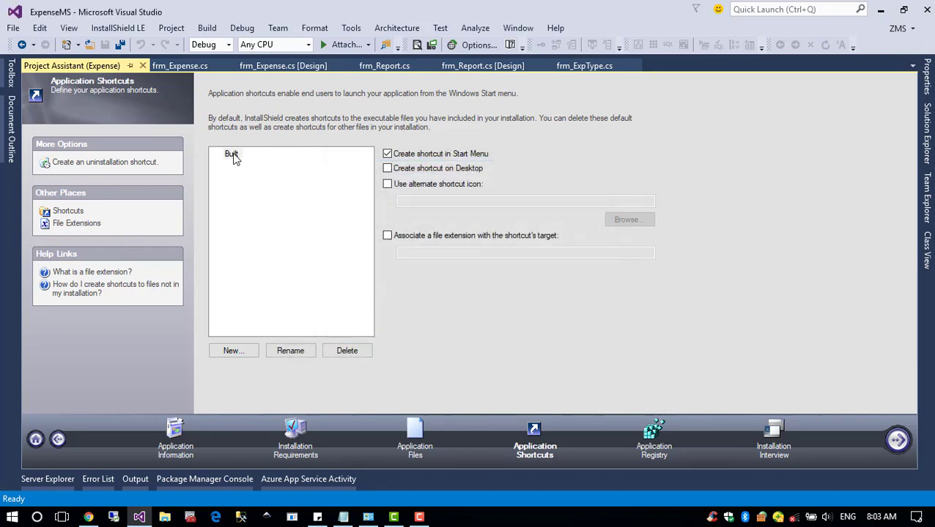
{"action": "left_click", "coordinate": [237, 350]}
{"action": "left_click", "coordinate": [580, 328]}
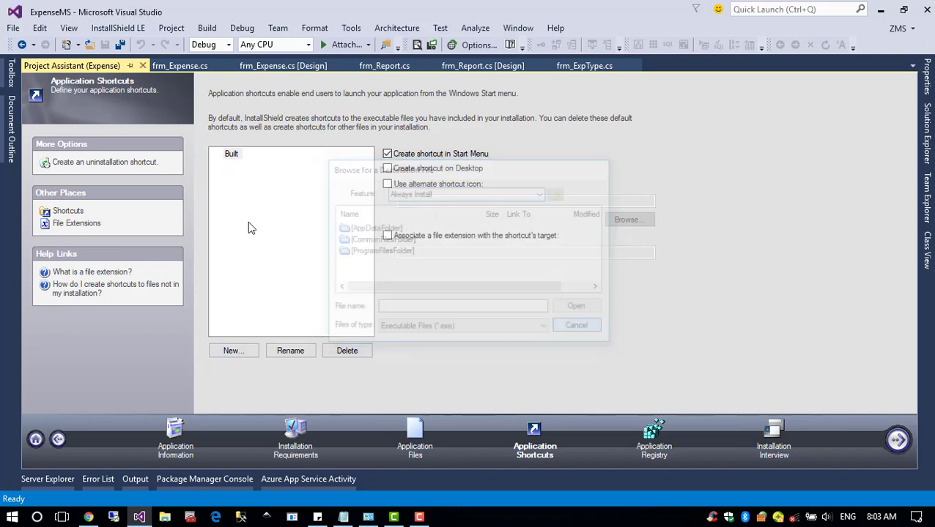
Enable a desktop shortcut for the new application shortcut and rename it ExpenseSystem.
{"action": "left_click", "coordinate": [232, 155]}
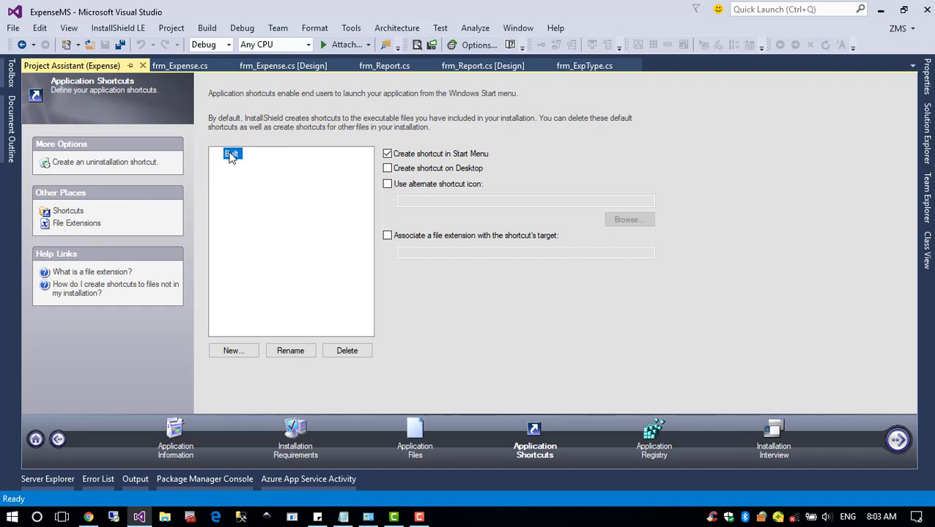
{"action": "left_click", "coordinate": [389, 169]}
{"action": "left_click", "coordinate": [230, 155]}
{"action": "left_click", "coordinate": [293, 350]}
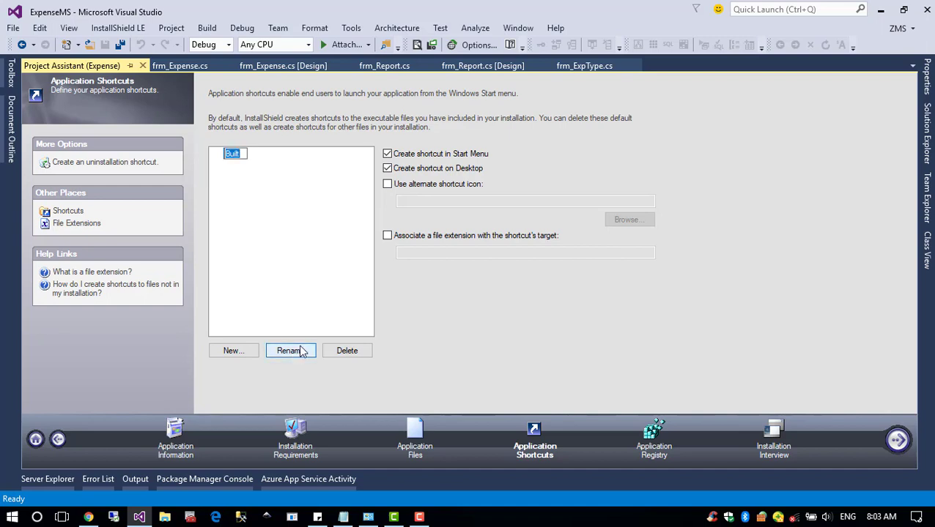
{"action": "type", "text": "ExpenseSystem"}
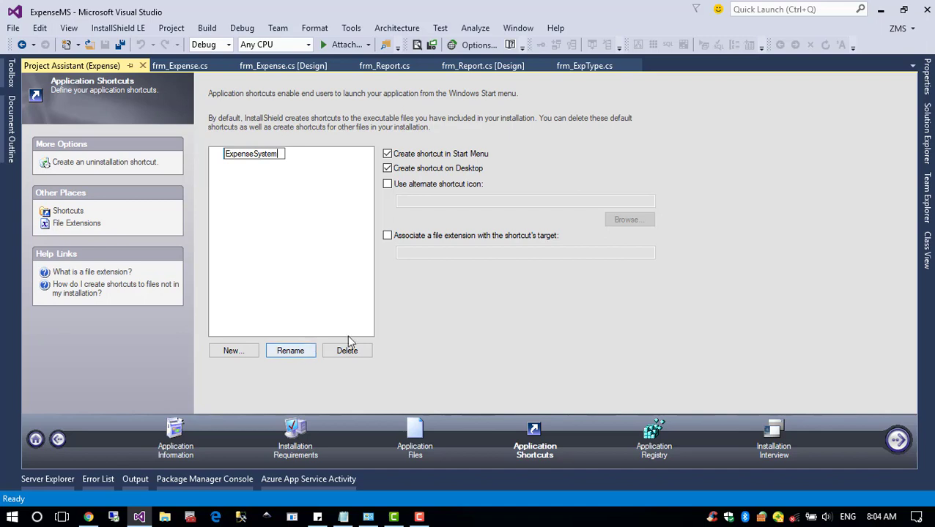
{"action": "left_click", "coordinate": [346, 164]}
{"action": "left_click", "coordinate": [271, 158]}
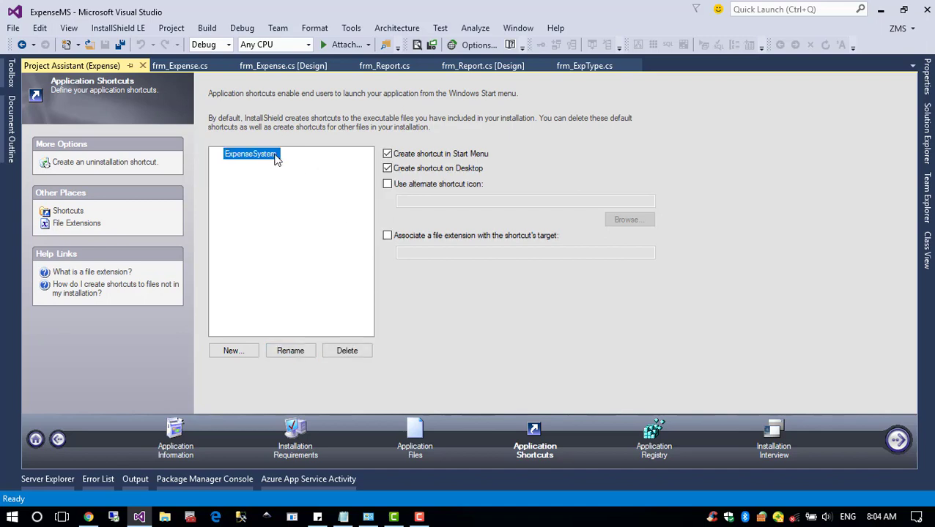
Skip the registry settings and, in the Installation Interview, answer No to the License Agreement dialog and the Company Name and User Name prompt.
{"action": "left_click", "coordinate": [898, 439]}
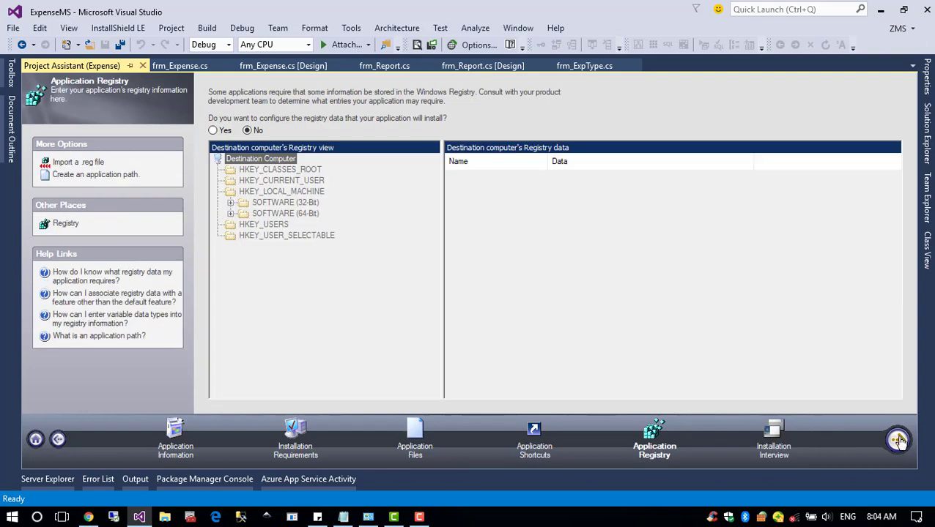
{"action": "left_click", "coordinate": [898, 439]}
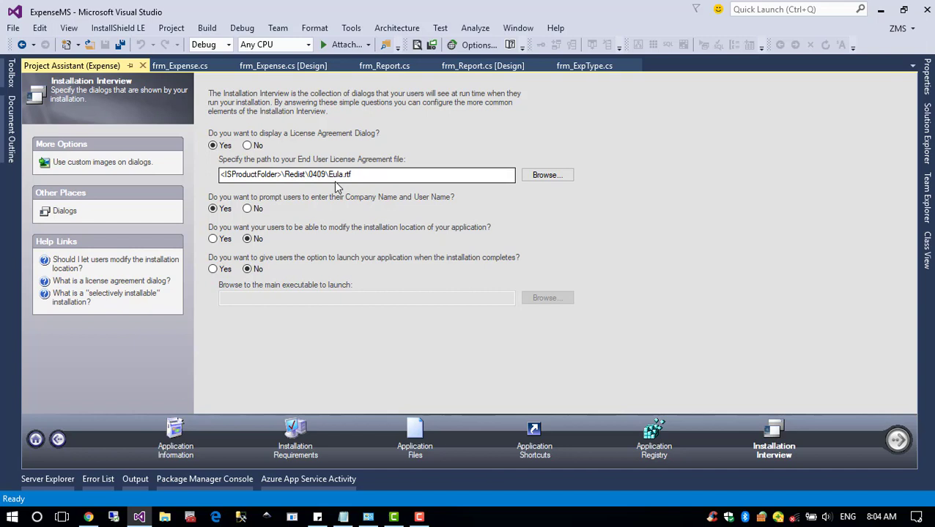
{"action": "left_click", "coordinate": [256, 148]}
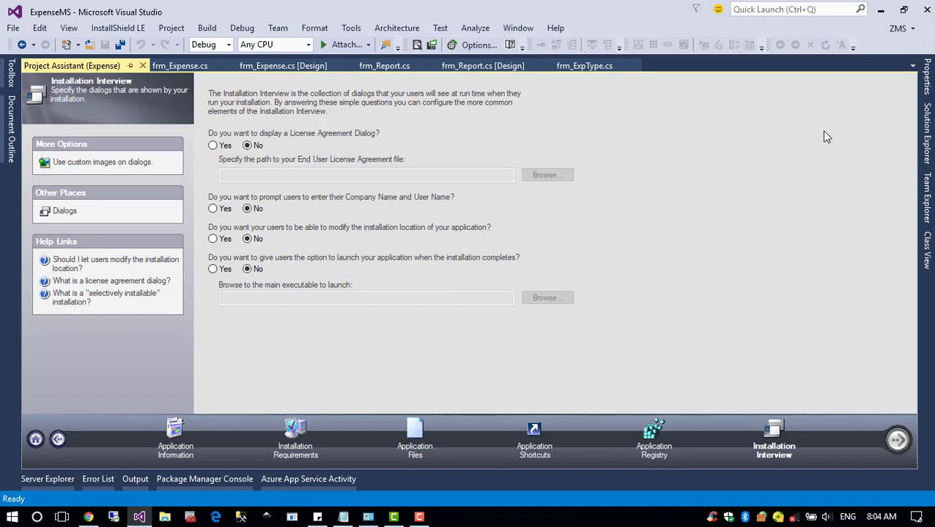
Collapse Organize Your Setup in the Expense project and open the Shortcuts/Folders view under Configure the Target System.
{"action": "left_click", "coordinate": [929, 130]}
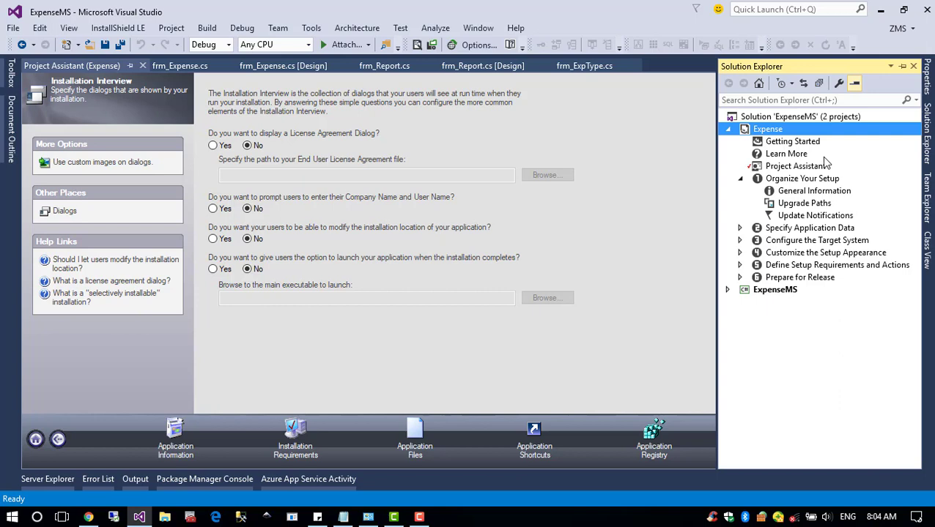
{"action": "left_click", "coordinate": [739, 179]}
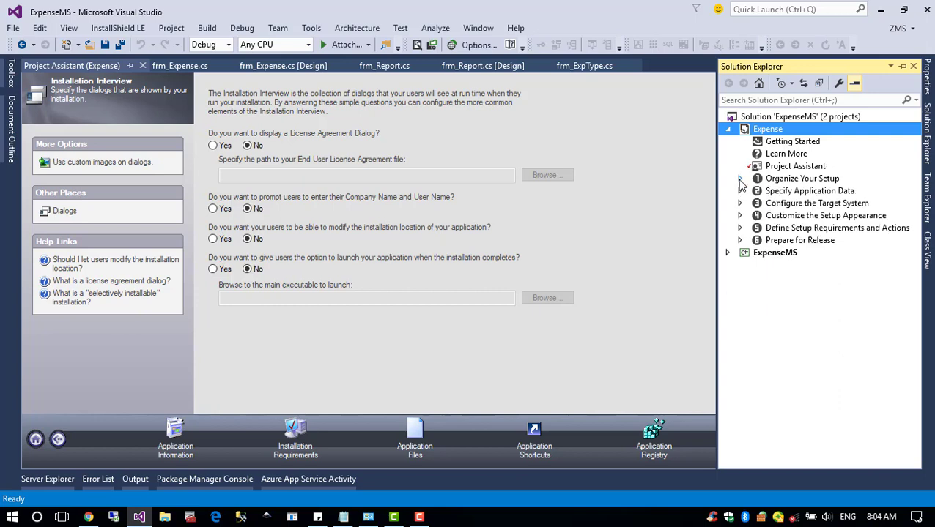
{"action": "left_click", "coordinate": [766, 254]}
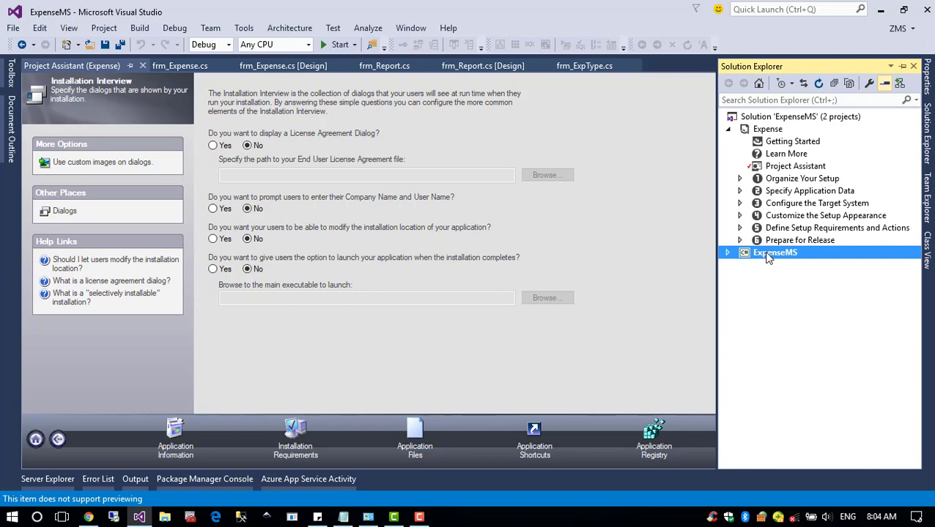
{"action": "right_click", "coordinate": [767, 256]}
{"action": "left_click", "coordinate": [598, 134]}
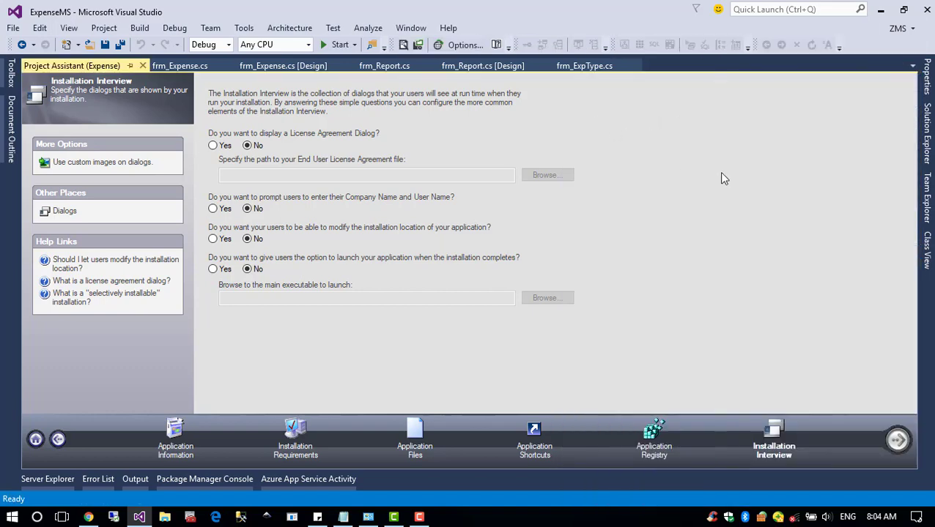
{"action": "mouse_move", "coordinate": [929, 135]}
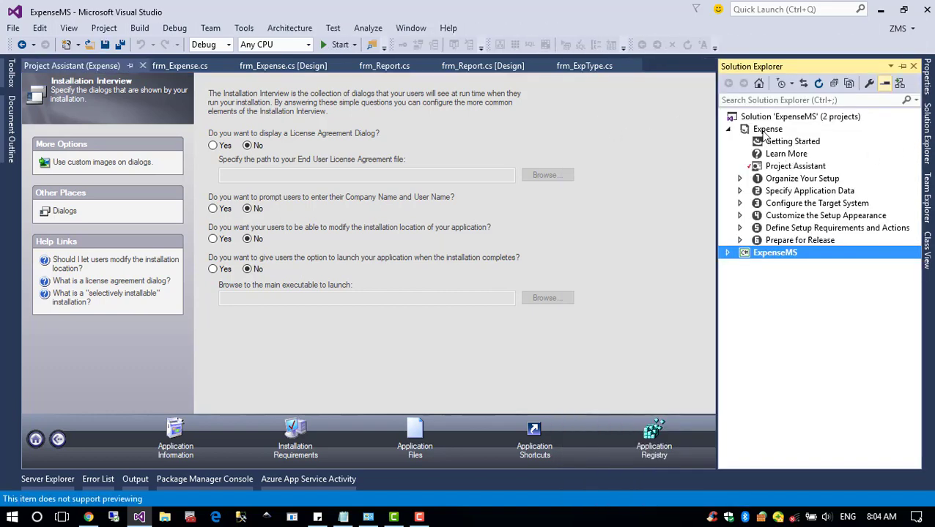
{"action": "left_click", "coordinate": [740, 204]}
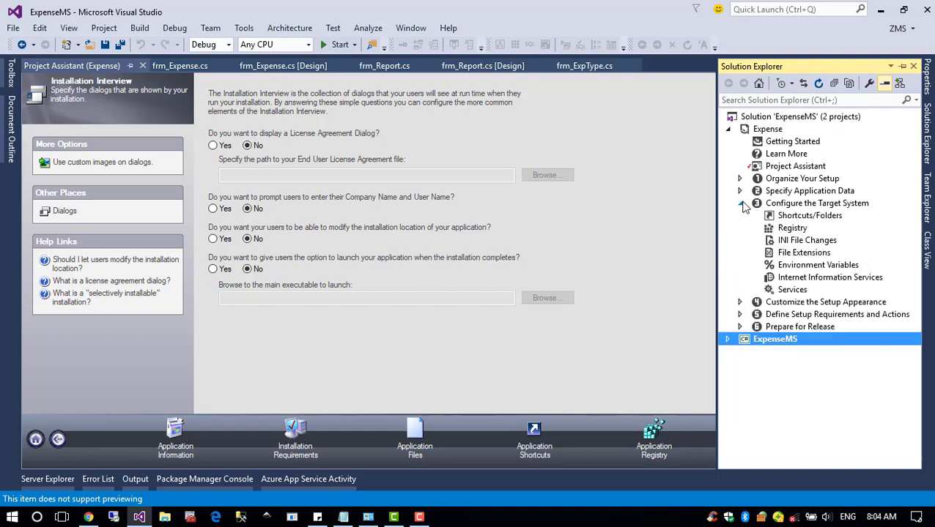
{"action": "double_click", "coordinate": [785, 217]}
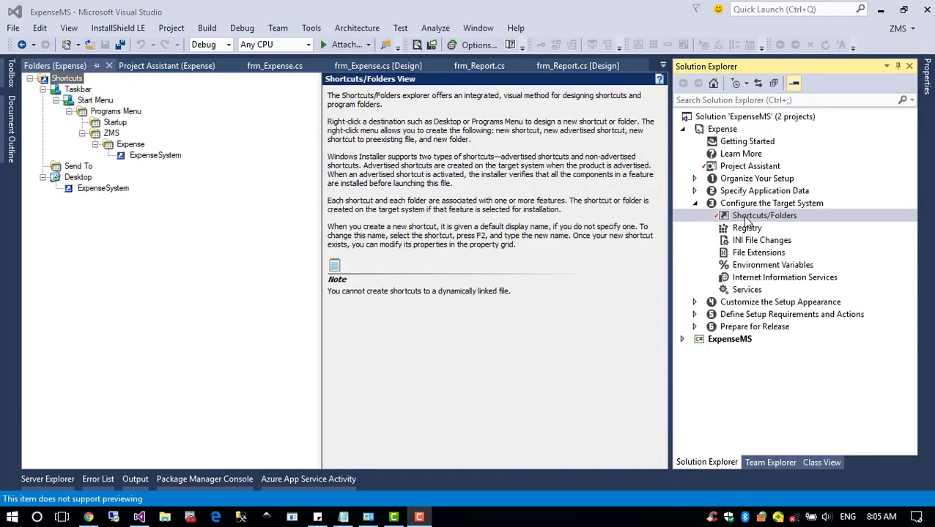
Set the icon of the ExpenseSystem shortcut in the Programs Menu's ZMS > Expense folder to F:\Image\App.ico.
{"action": "left_click", "coordinate": [153, 157]}
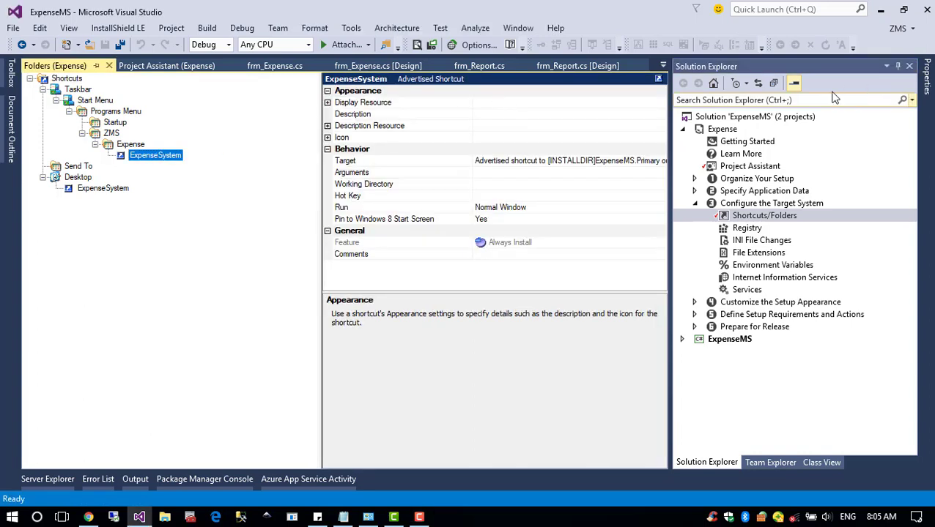
{"action": "left_click", "coordinate": [897, 66]}
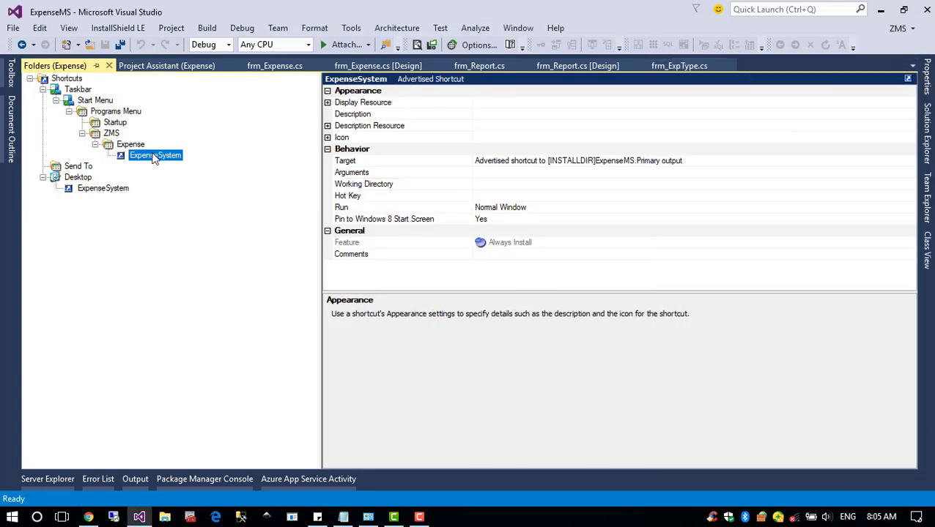
{"action": "left_click", "coordinate": [524, 138]}
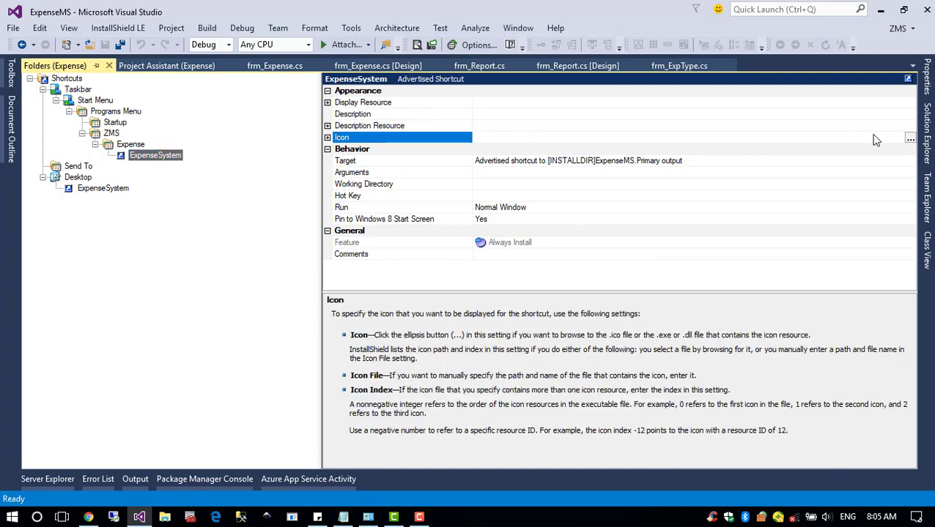
{"action": "left_click", "coordinate": [910, 138]}
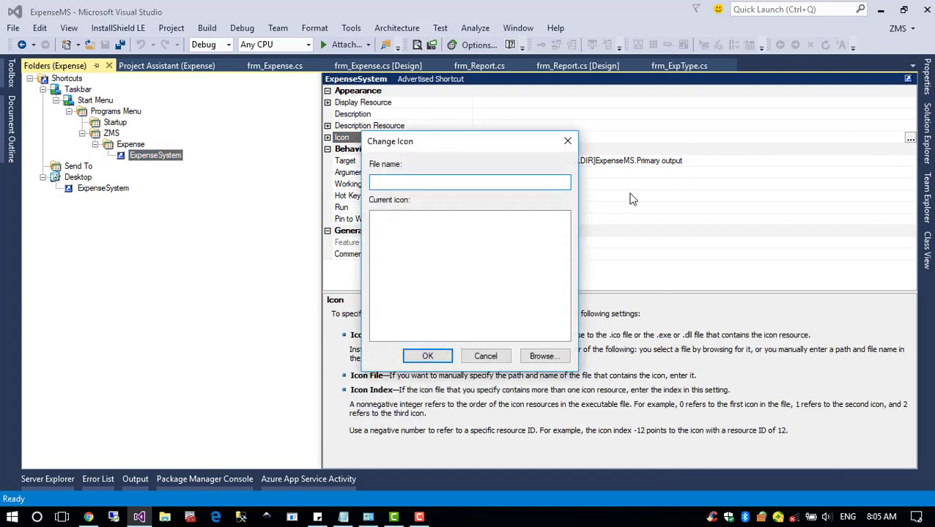
{"action": "left_click", "coordinate": [544, 357]}
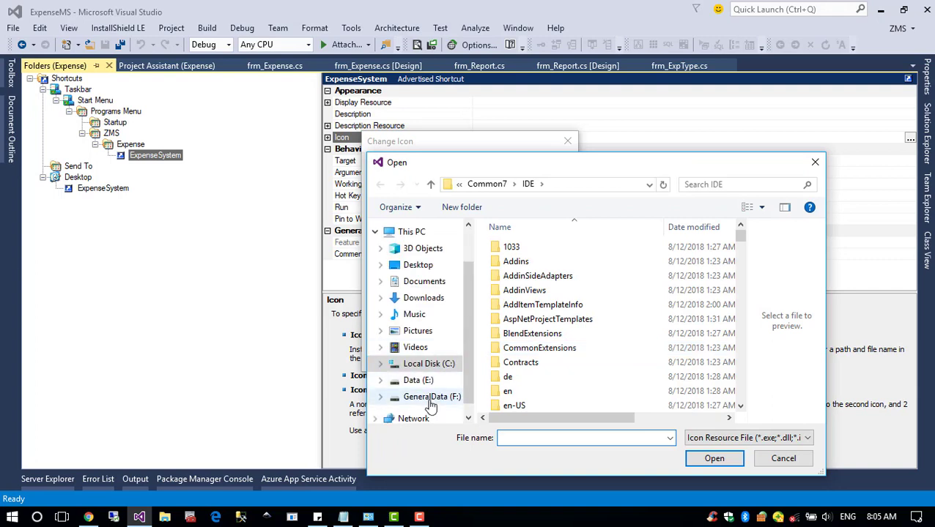
{"action": "left_click", "coordinate": [431, 396]}
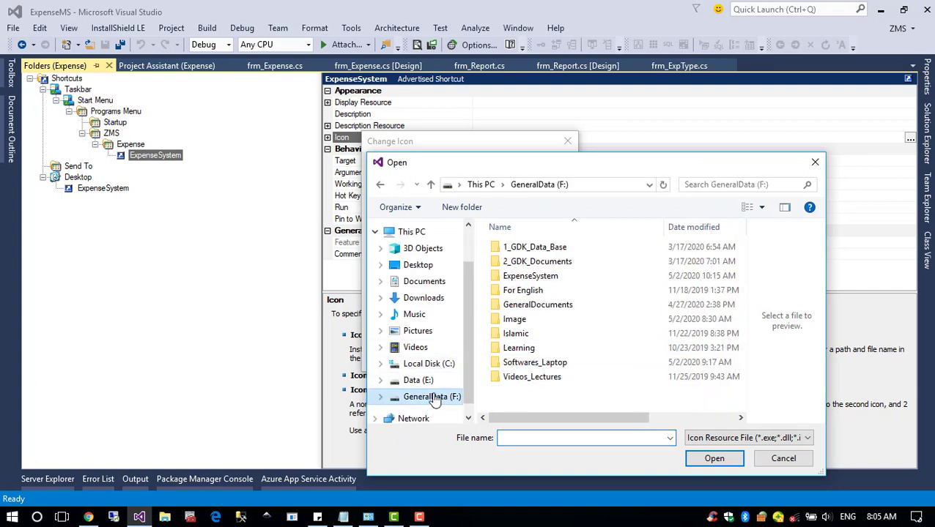
{"action": "double_click", "coordinate": [517, 318]}
{"action": "left_click", "coordinate": [523, 337]}
{"action": "key", "text": "a"}
{"action": "key", "text": "a"}
{"action": "key", "text": "a"}
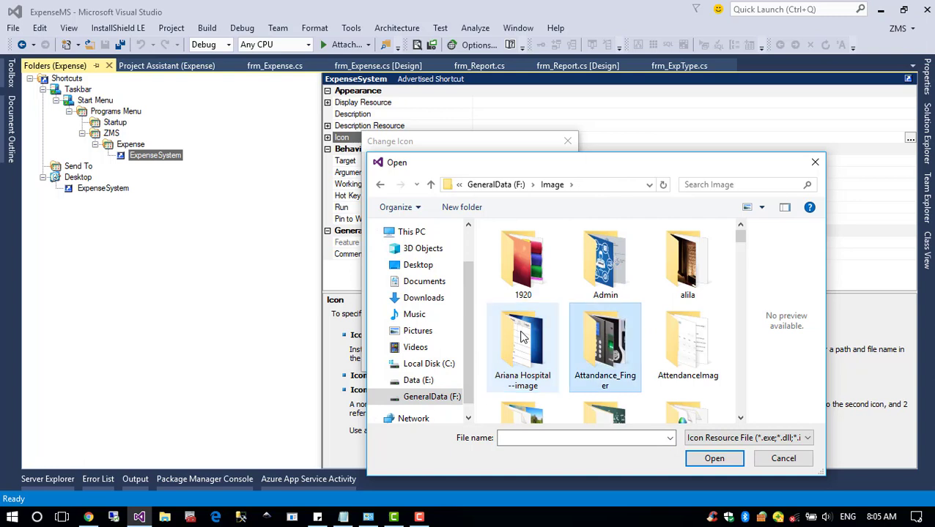
{"action": "key", "text": "a"}
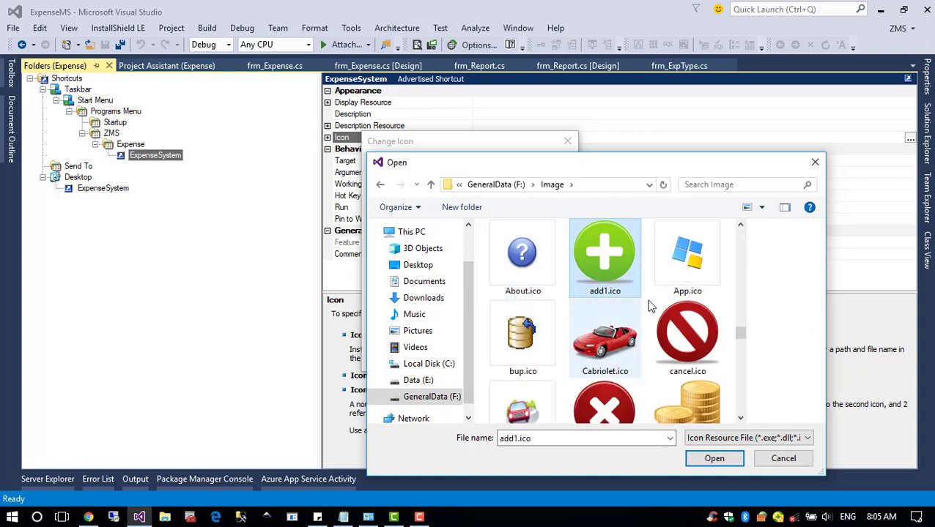
{"action": "left_click", "coordinate": [686, 297]}
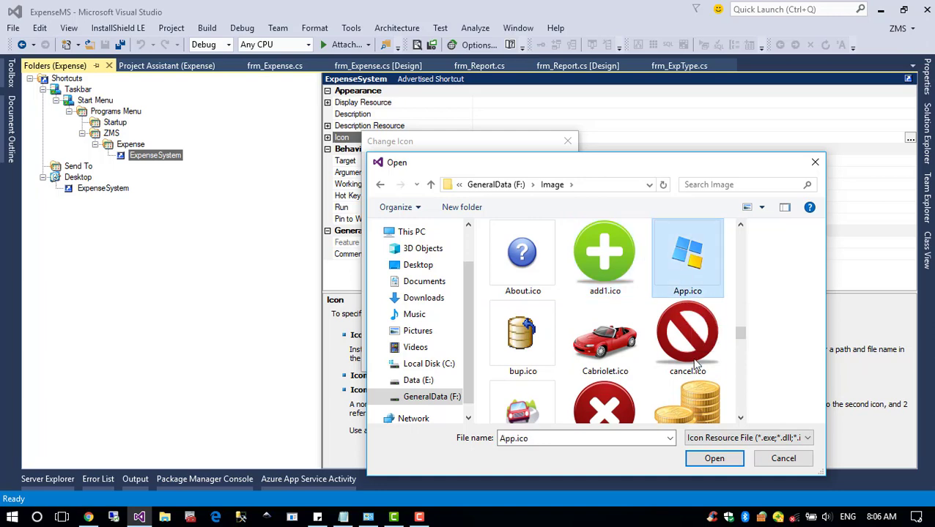
{"action": "left_click", "coordinate": [713, 458]}
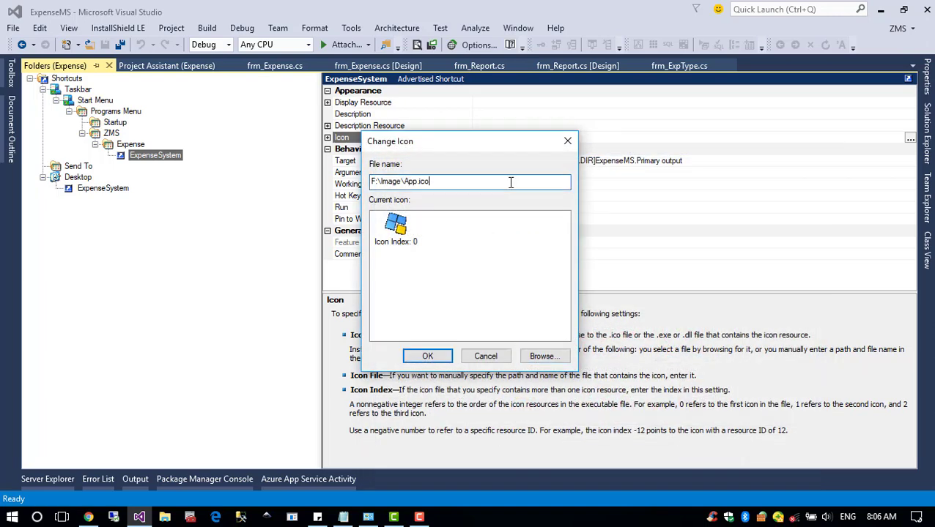
{"action": "left_click", "coordinate": [427, 356]}
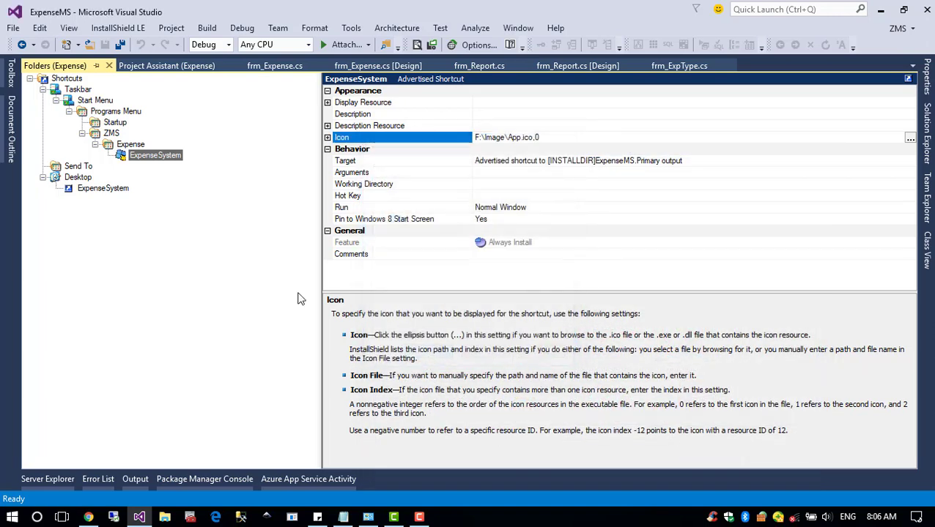
Set the icon of the ExpenseSystem shortcut under Desktop to F:\Image\App.ico and save all files.
{"action": "left_click", "coordinate": [103, 189]}
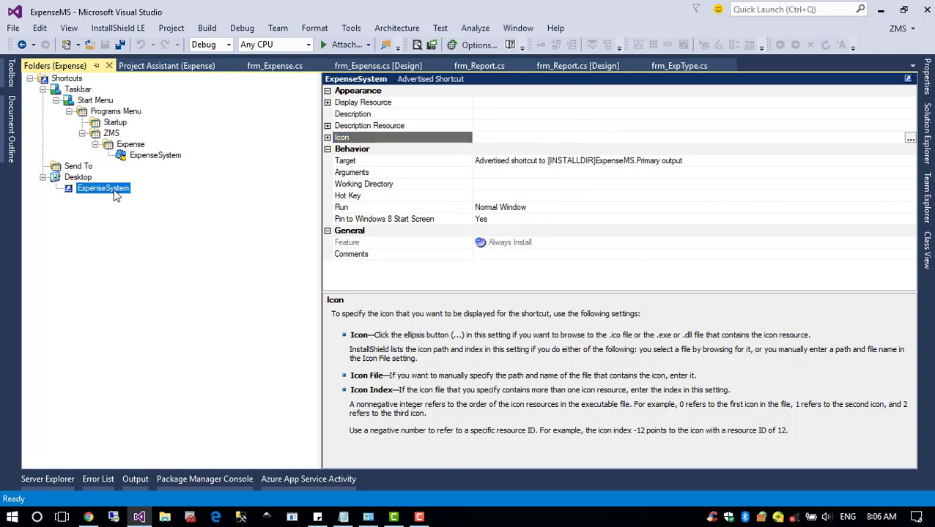
{"action": "double_click", "coordinate": [656, 137]}
{"action": "left_click", "coordinate": [542, 357]}
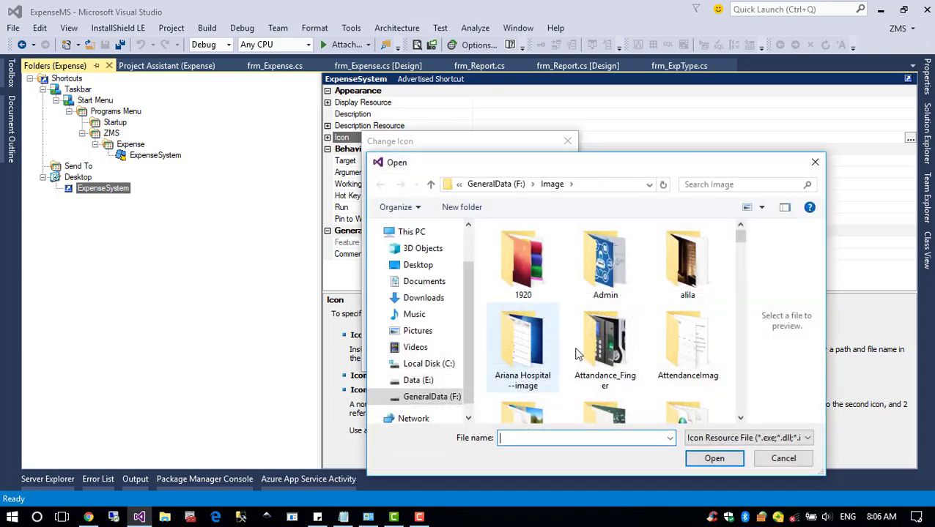
{"action": "left_click", "coordinate": [593, 299]}
{"action": "key", "text": "a"}
{"action": "key", "text": "a"}
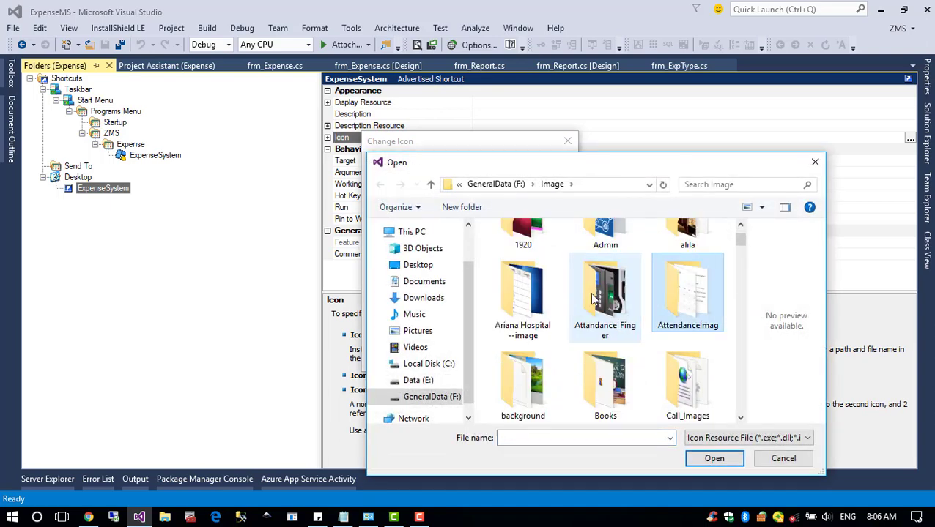
{"action": "left_click", "coordinate": [677, 275]}
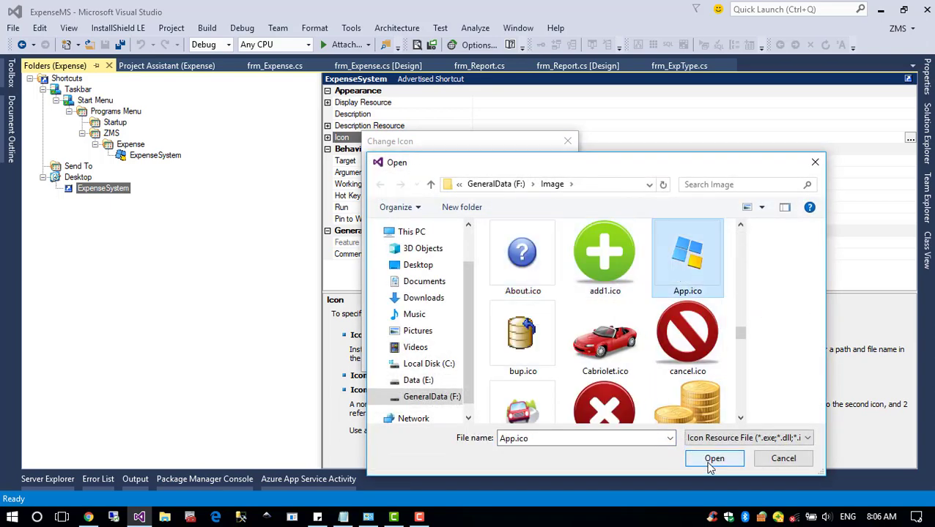
{"action": "left_click", "coordinate": [709, 461]}
{"action": "left_click", "coordinate": [443, 357]}
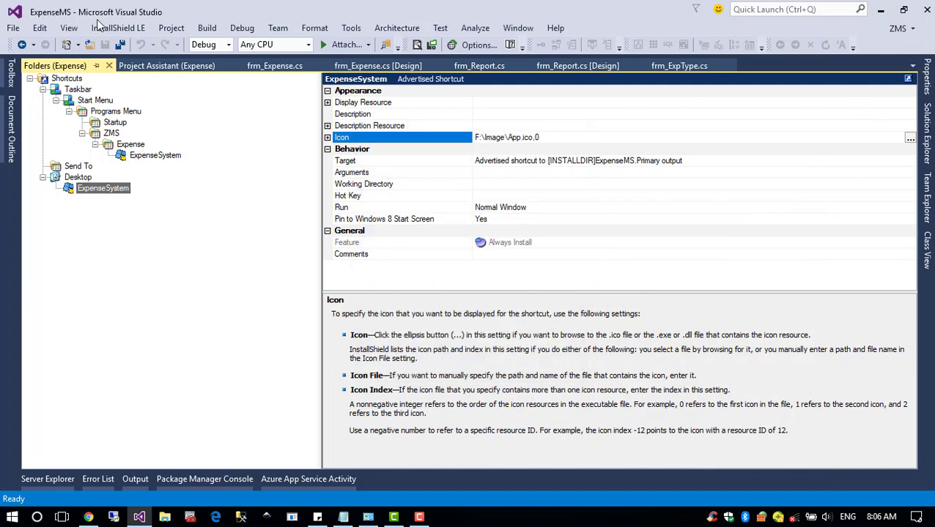
{"action": "left_click", "coordinate": [120, 45]}
Collapse the Expense project in the solution and rebuild the ExpenseMS project.
{"action": "left_click", "coordinate": [927, 147]}
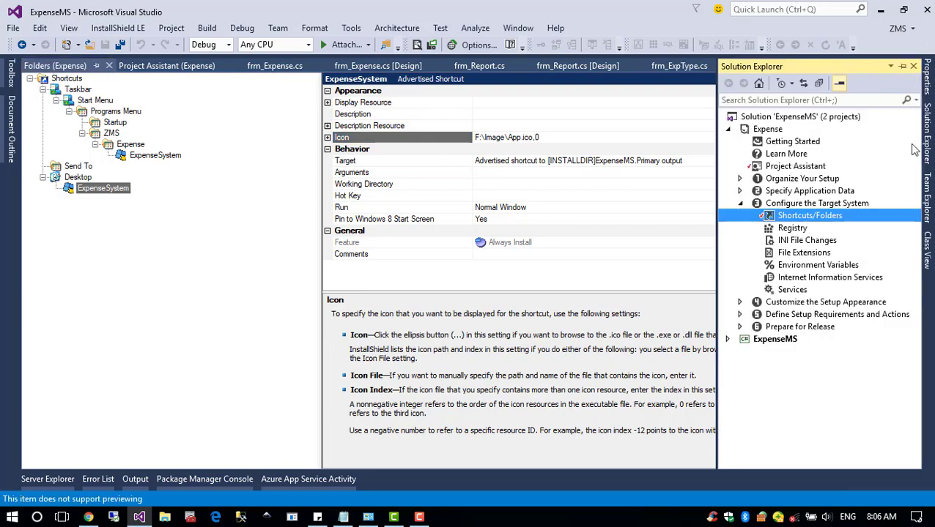
{"action": "left_click", "coordinate": [727, 129]}
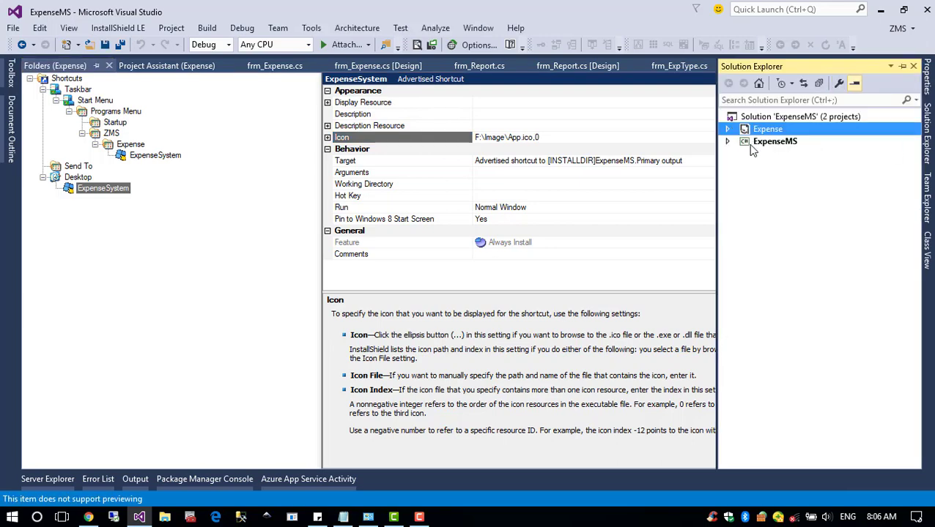
{"action": "right_click", "coordinate": [747, 144]}
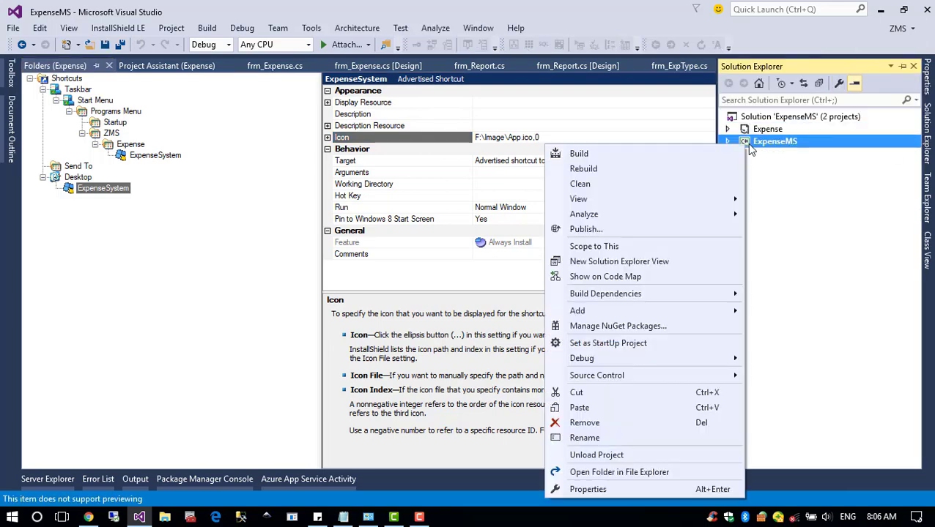
{"action": "left_click", "coordinate": [620, 167]}
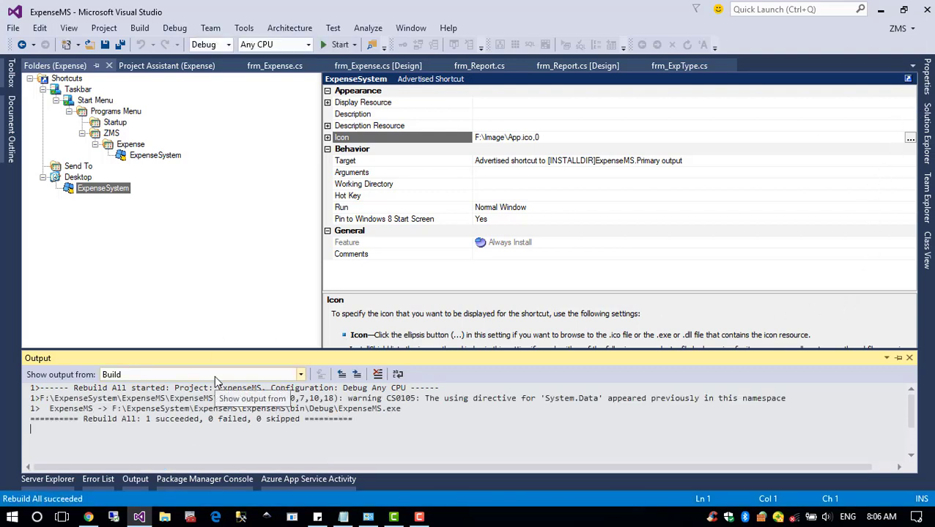
Build the Expense installer project.
{"action": "left_click", "coordinate": [926, 142]}
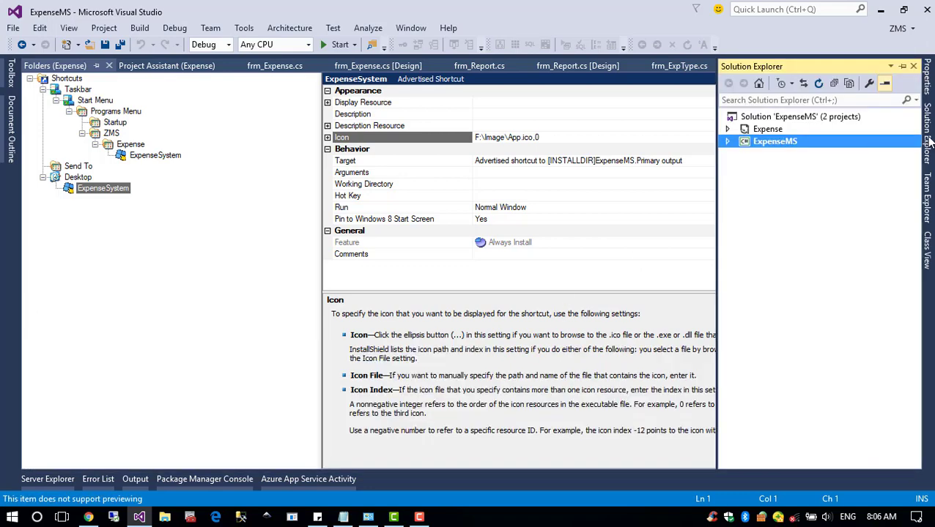
{"action": "left_click", "coordinate": [758, 133]}
{"action": "right_click", "coordinate": [757, 132]}
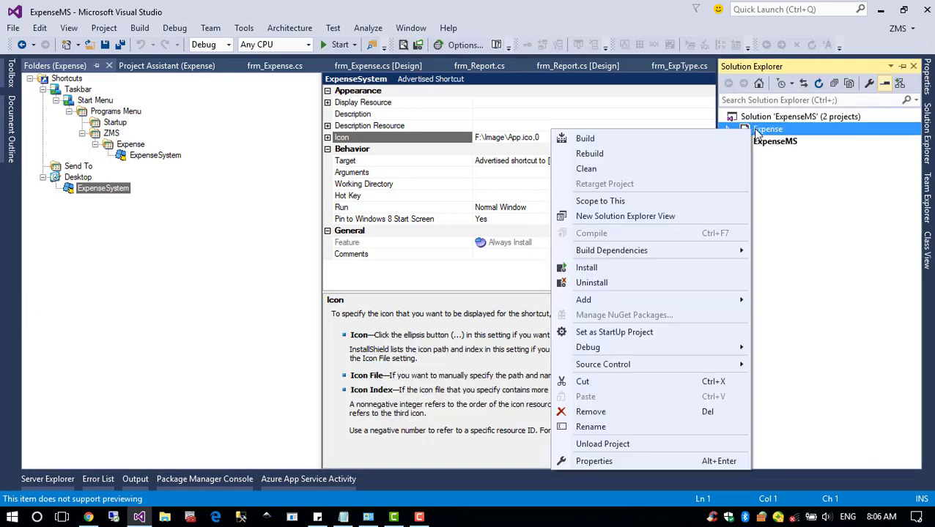
{"action": "left_click", "coordinate": [604, 139]}
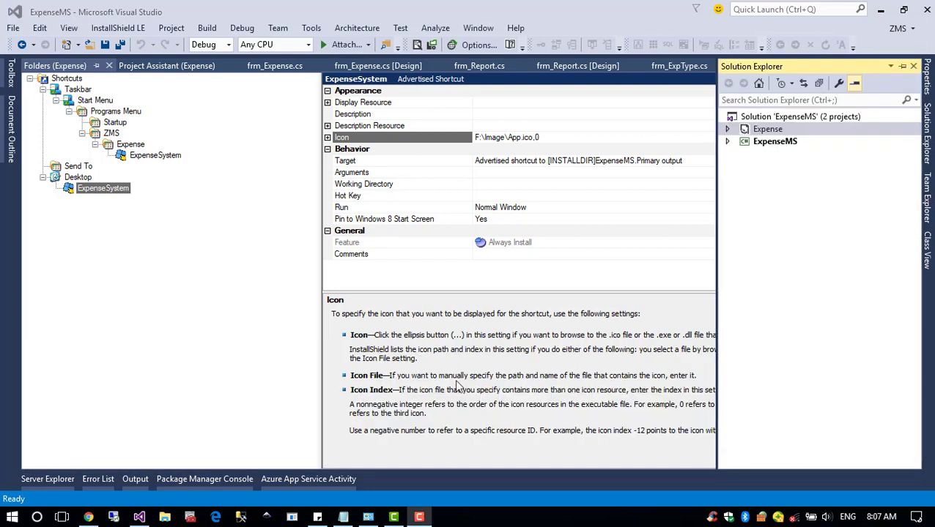
Open the solution's folder in File Explorer and copy the DISK1 folder from Expense\Expense\Express\DVD-5\DiskImages.
{"action": "right_click", "coordinate": [751, 118]}
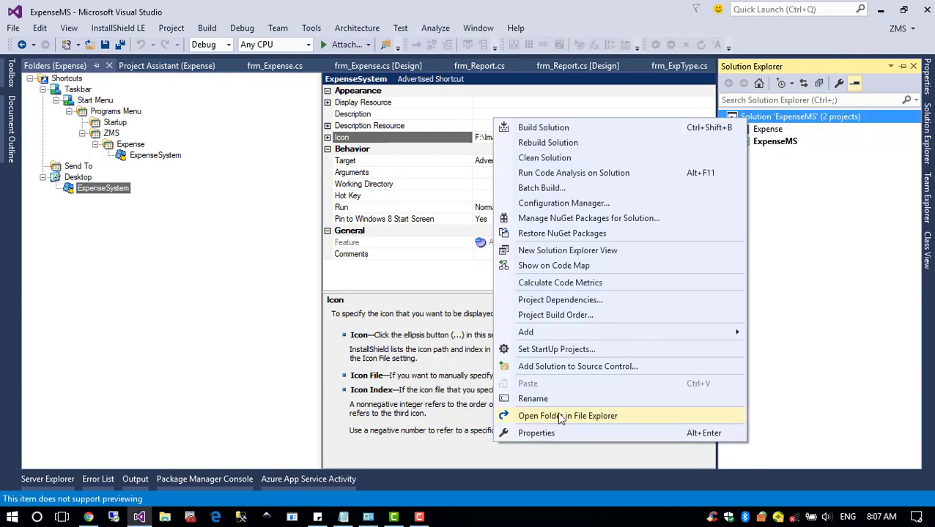
{"action": "left_click", "coordinate": [560, 417]}
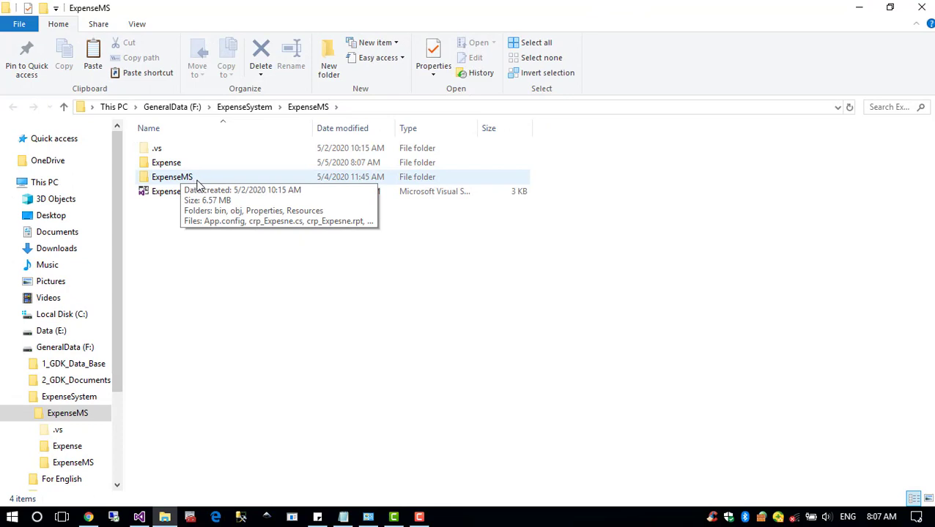
{"action": "double_click", "coordinate": [178, 165]}
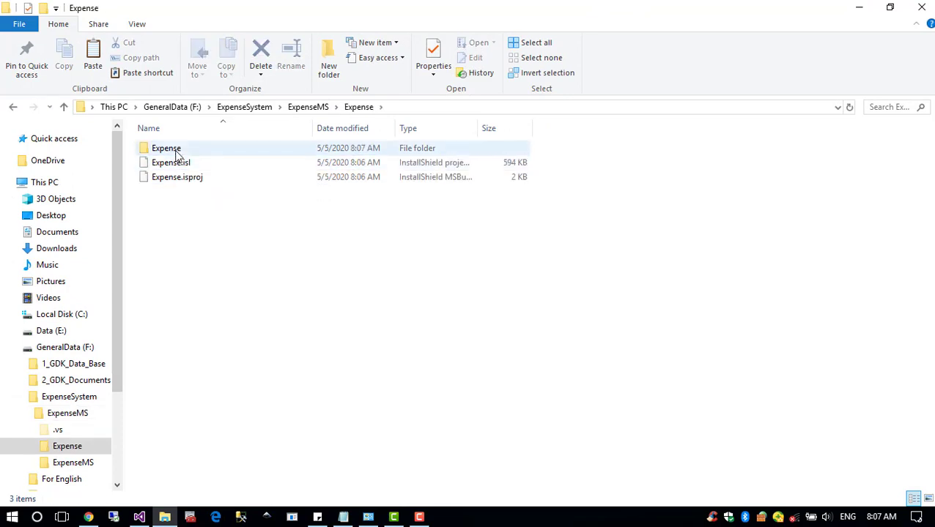
{"action": "double_click", "coordinate": [176, 149]}
{"action": "double_click", "coordinate": [176, 148]}
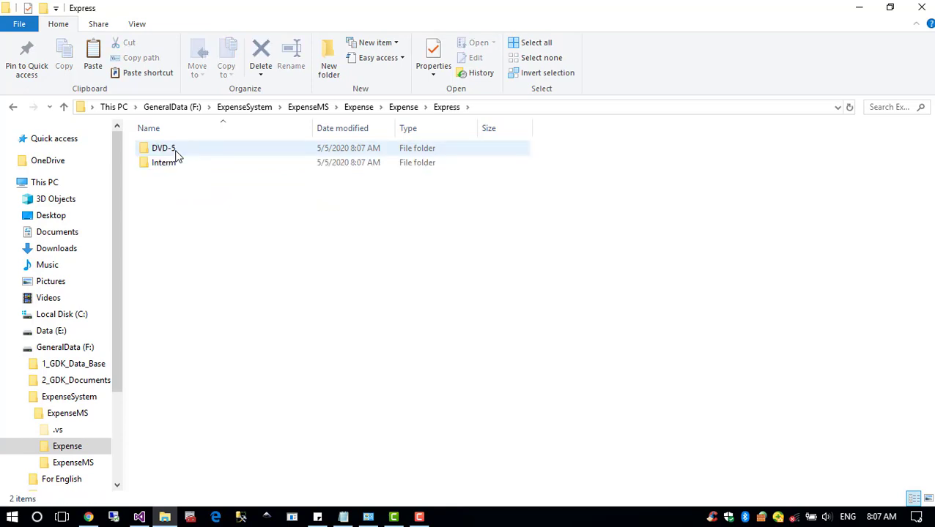
{"action": "double_click", "coordinate": [176, 149]}
{"action": "double_click", "coordinate": [176, 149]}
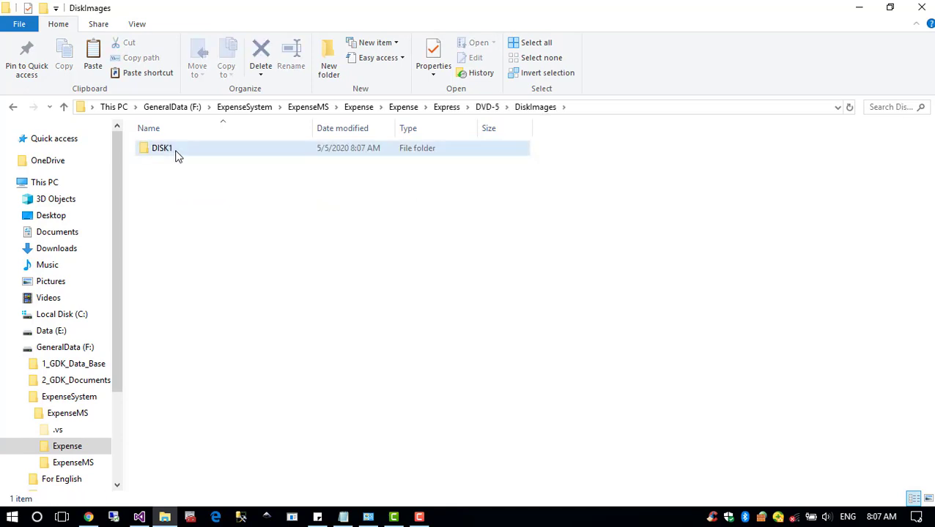
{"action": "left_click", "coordinate": [176, 154]}
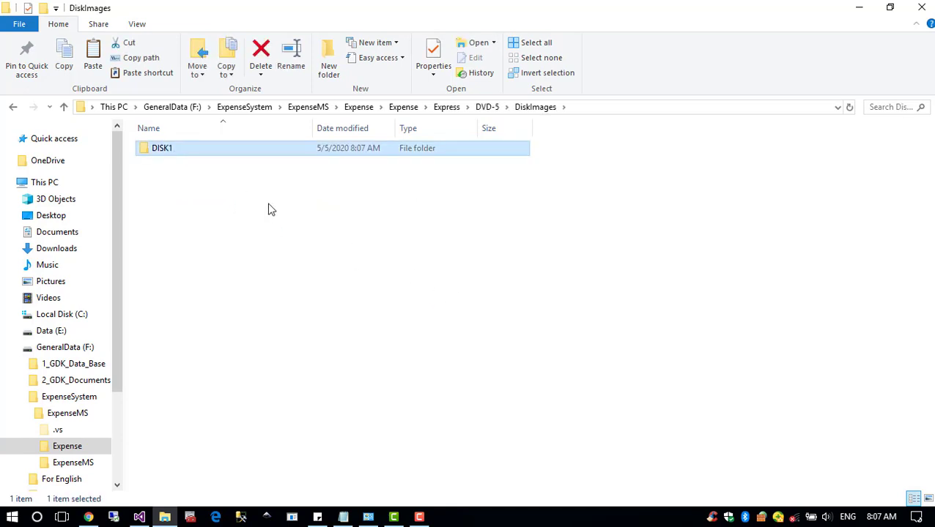
Minimize the open windows and paste the copied DISK1 folder onto the desktop.
{"action": "left_click", "coordinate": [858, 7]}
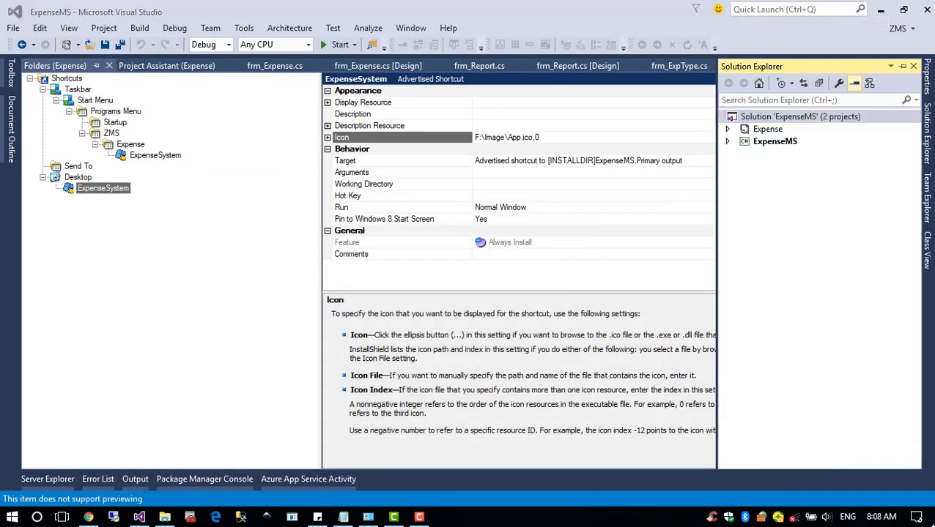
{"action": "left_click", "coordinate": [880, 9]}
{"action": "left_click", "coordinate": [859, 10]}
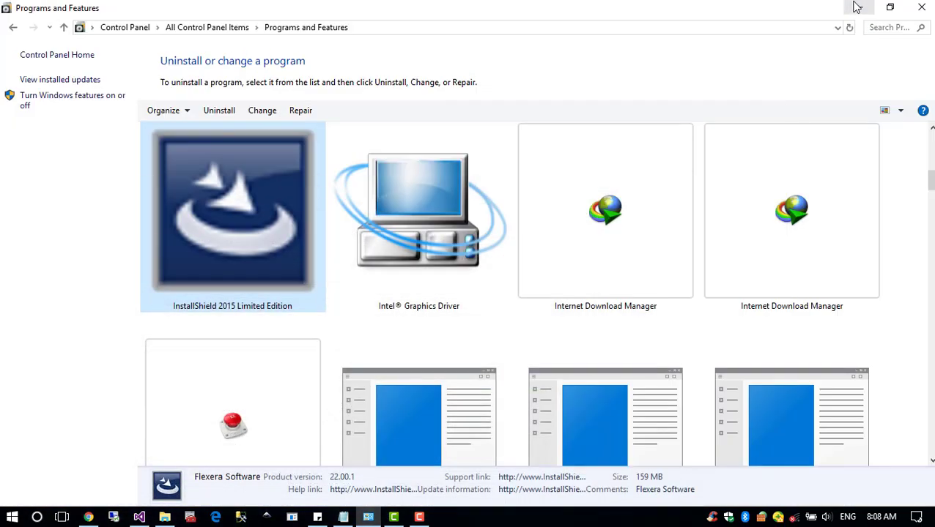
{"action": "left_click", "coordinate": [858, 5]}
{"action": "left_click", "coordinate": [859, 7]}
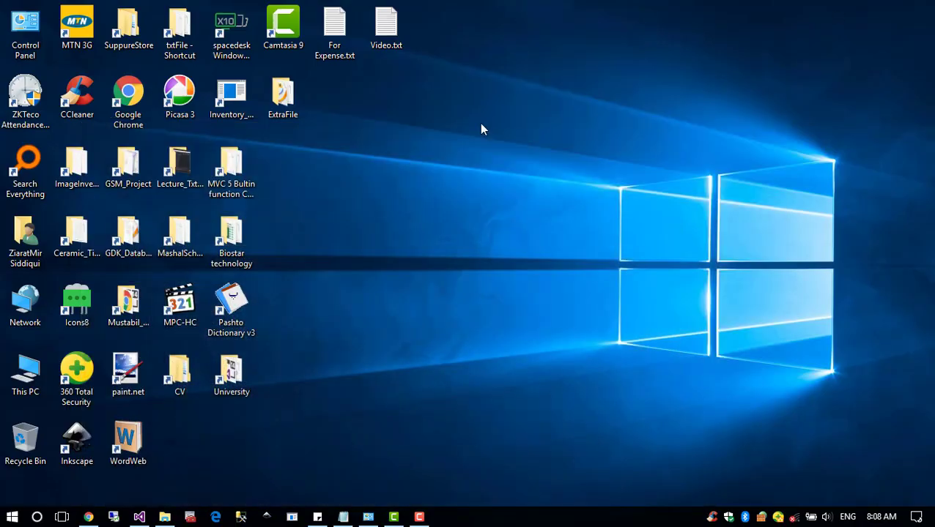
{"action": "right_click", "coordinate": [465, 154]}
{"action": "left_click", "coordinate": [501, 215]}
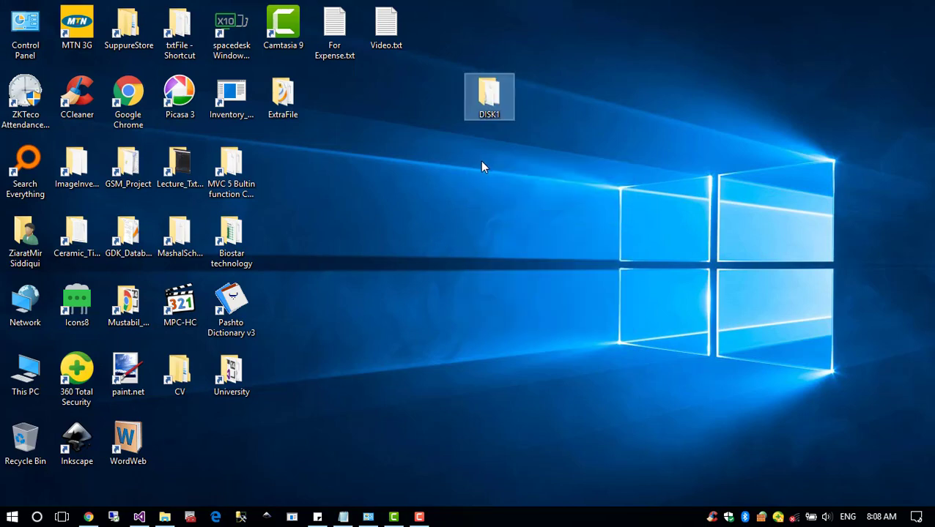
Check the contents of the desktop's DISK1 folder, close it, and rename the folder as ExpesneSystem.
{"action": "double_click", "coordinate": [480, 101]}
{"action": "left_click", "coordinate": [921, 7]}
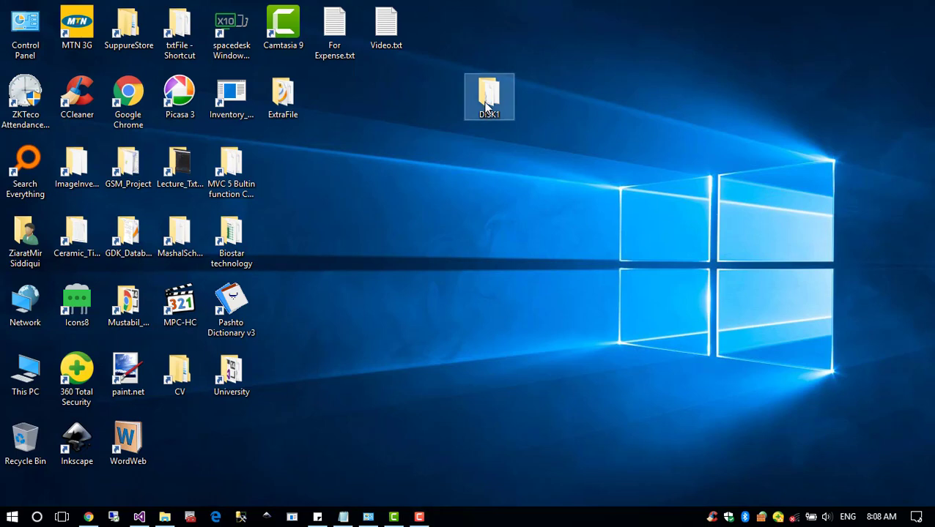
{"action": "left_click", "coordinate": [485, 106]}
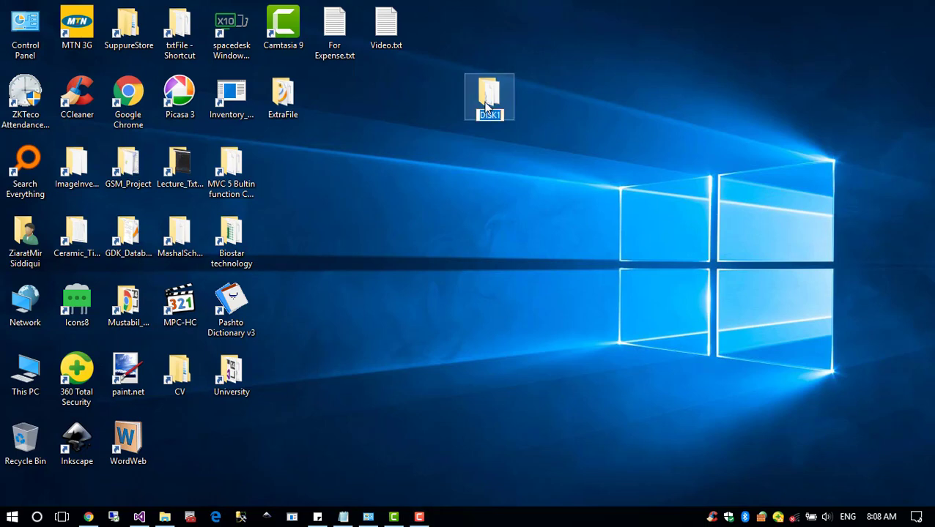
{"action": "type", "text": "ExpesneSystem"}
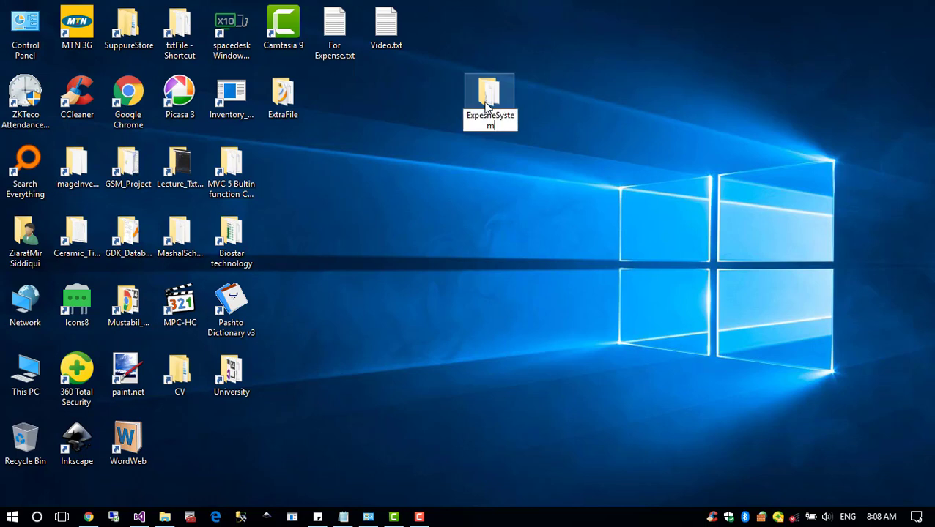
{"action": "key", "text": "Return"}
Open the ExpesneSystem folder and shrink its window over part of the desktop, leaving the folder's desktop icon uncovered.
{"action": "double_click", "coordinate": [507, 114]}
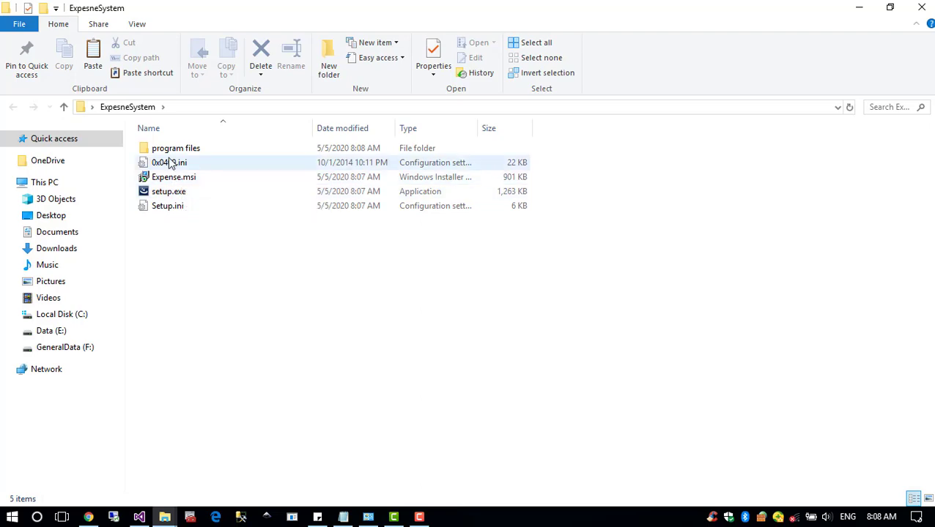
{"action": "left_click", "coordinate": [889, 7]}
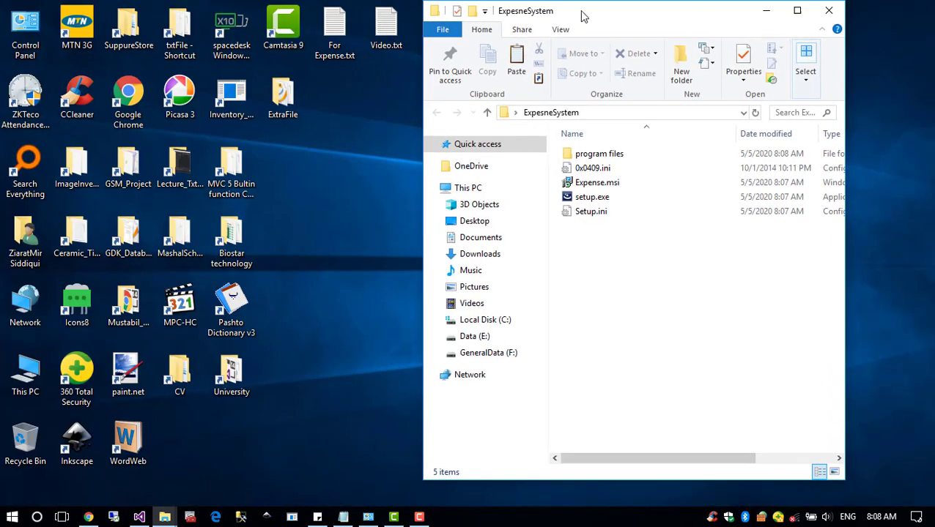
{"action": "left_click_drag", "start_coordinate": [583, 16], "coordinate": [207, 16]}
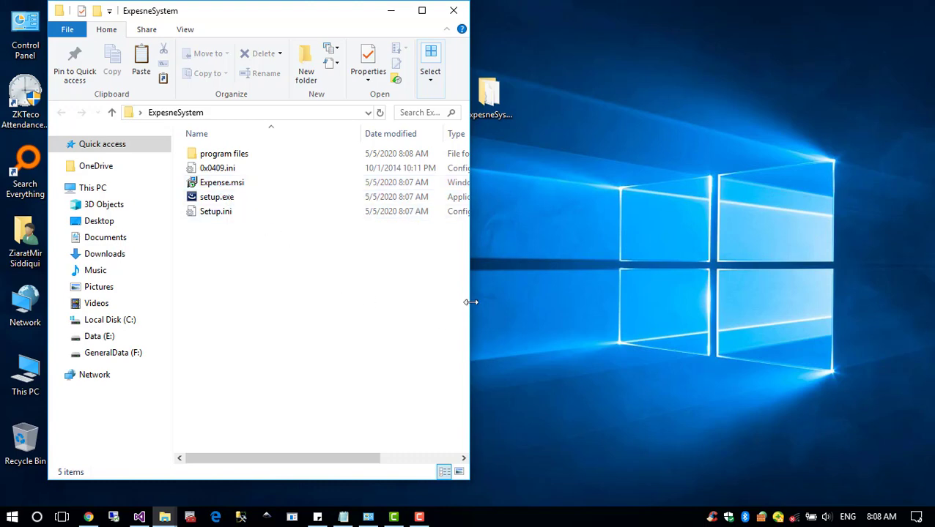
{"action": "mouse_move", "coordinate": [470, 302]}
{"action": "left_mouse_down"}
{"action": "mouse_move", "coordinate": [413, 314]}
{"action": "mouse_move", "coordinate": [461, 315]}
{"action": "left_mouse_up"}
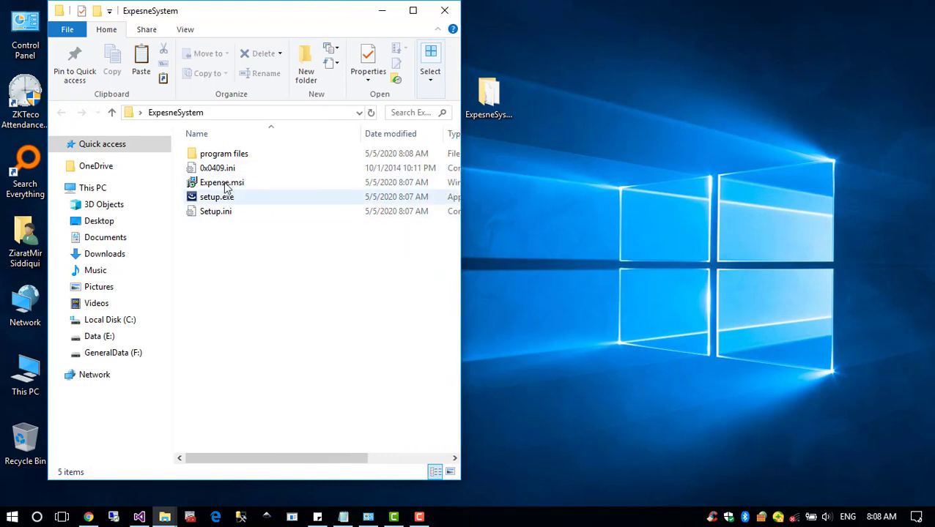
Open the program files\ZMS\My Product Name subfolder and look through the packaged application files.
{"action": "left_click", "coordinate": [218, 161]}
{"action": "double_click", "coordinate": [218, 160]}
{"action": "left_click", "coordinate": [217, 161]}
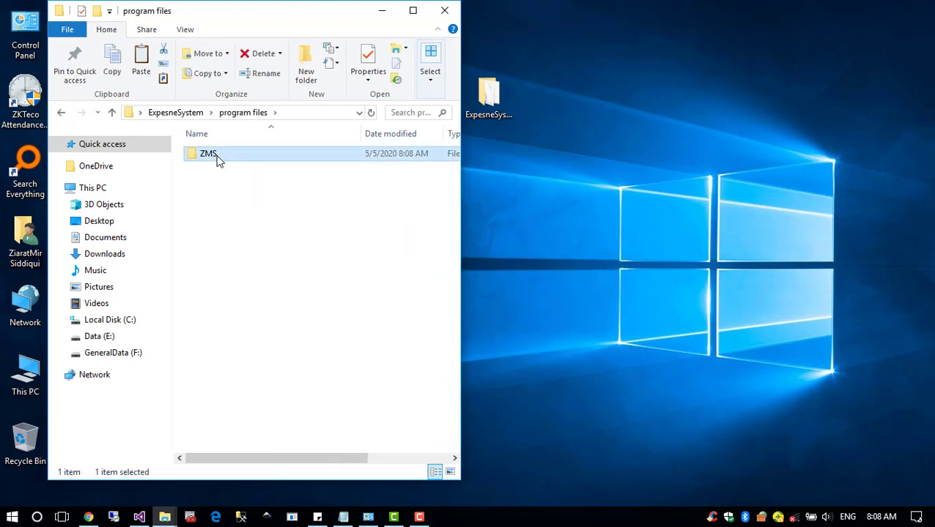
{"action": "double_click", "coordinate": [218, 161]}
{"action": "left_click", "coordinate": [219, 161]}
{"action": "double_click", "coordinate": [217, 160]}
{"action": "scroll", "coordinate": [231, 293], "scroll_direction": "down", "scroll_amount": 1}
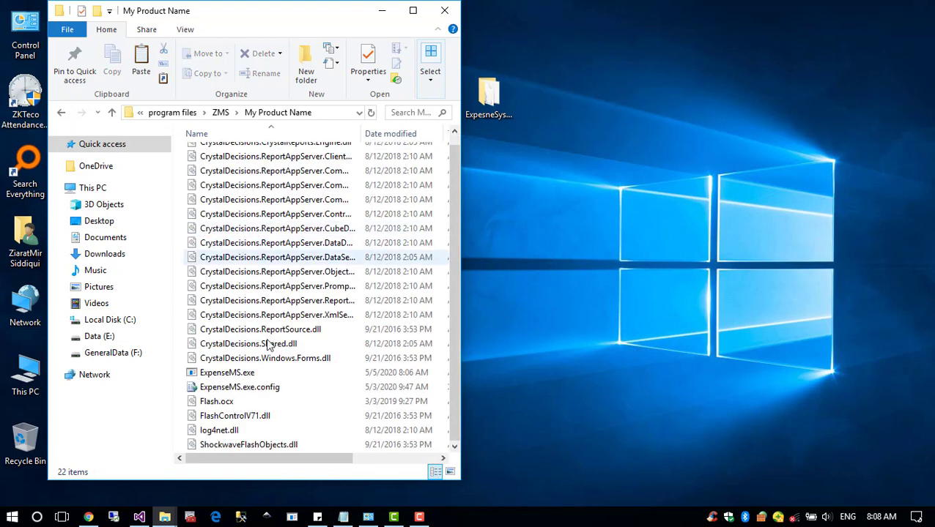
Create a desktop shortcut to ExpenseMS.exe and minimize the folder window.
{"action": "left_click", "coordinate": [235, 374]}
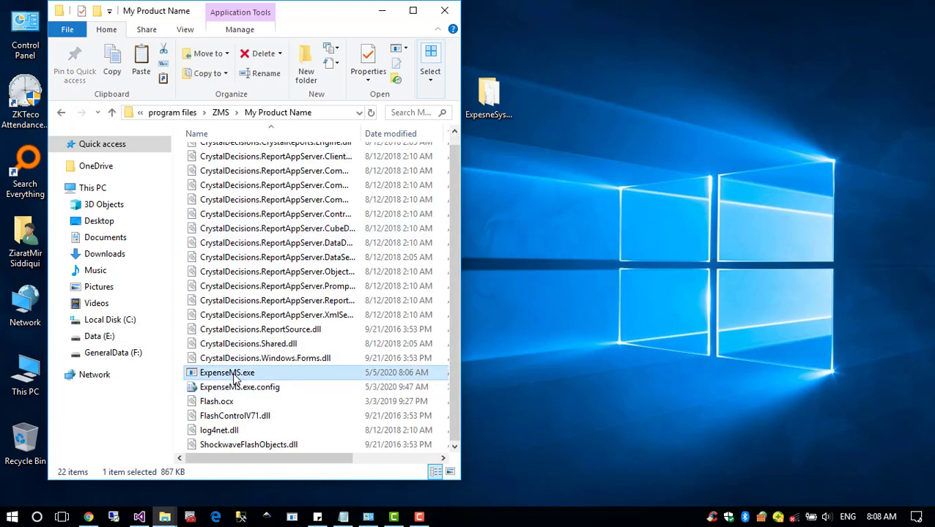
{"action": "right_click", "coordinate": [235, 375]}
{"action": "mouse_move", "coordinate": [268, 374]}
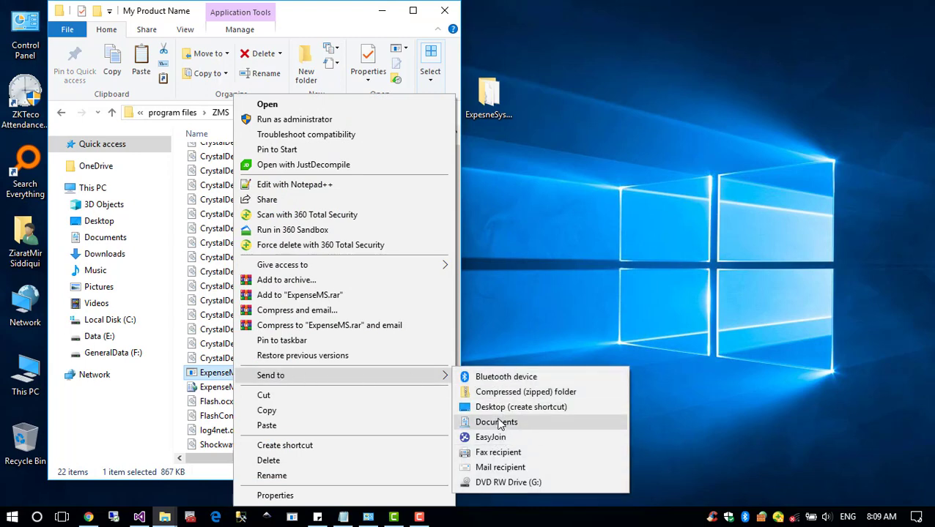
{"action": "left_click", "coordinate": [492, 407]}
{"action": "left_click", "coordinate": [382, 10]}
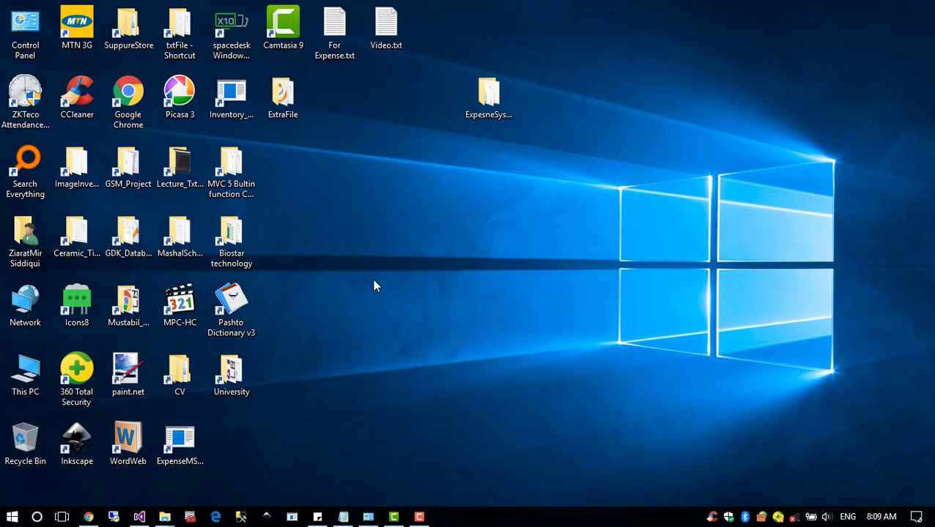
Test the new ExpenseMS.exe shortcut by launching it and cancelling the login form, and delete the shortcut from the desktop.
{"action": "left_click_drag", "start_coordinate": [180, 440], "coordinate": [694, 172]}
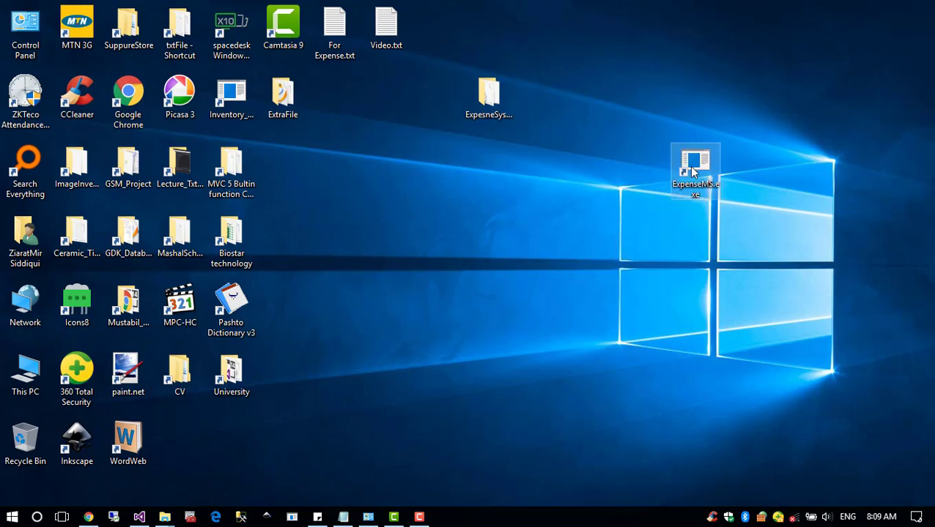
{"action": "double_click", "coordinate": [694, 170]}
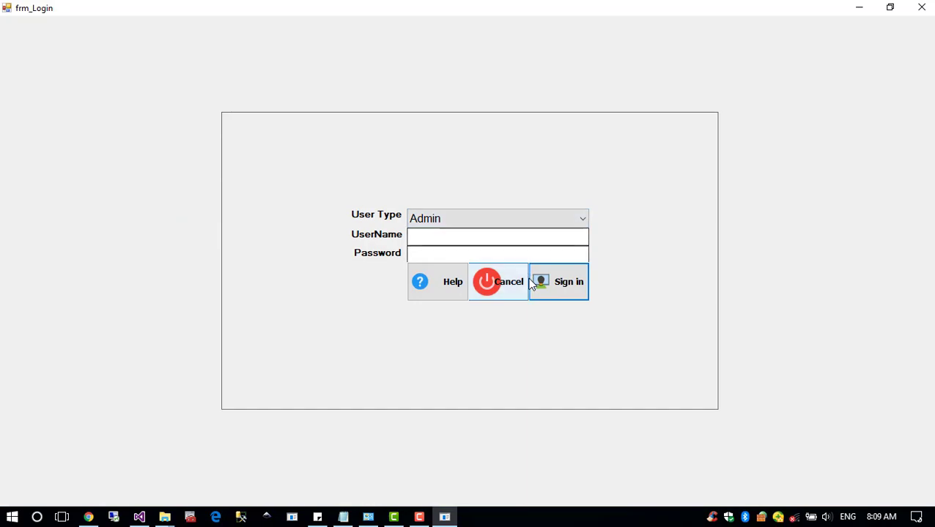
{"action": "left_click", "coordinate": [512, 286]}
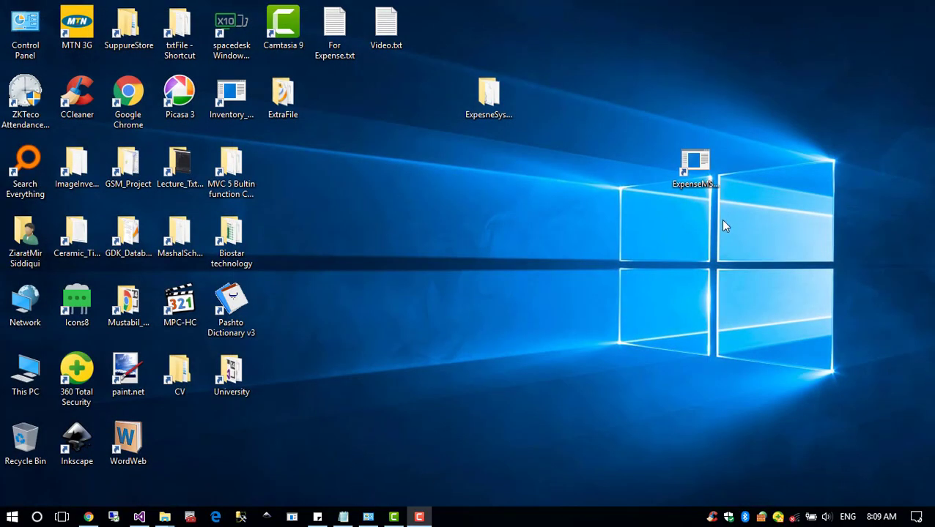
{"action": "left_click", "coordinate": [695, 170]}
{"action": "key", "text": "Delete"}
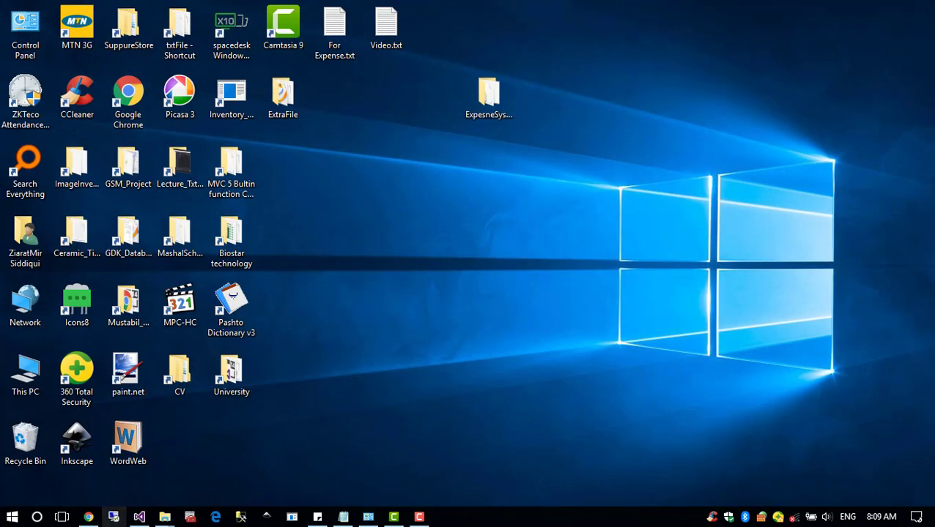
Restore the My Product Name folder window, maximize it, and go back up to the ExpesneSystem folder.
{"action": "mouse_move", "coordinate": [164, 520]}
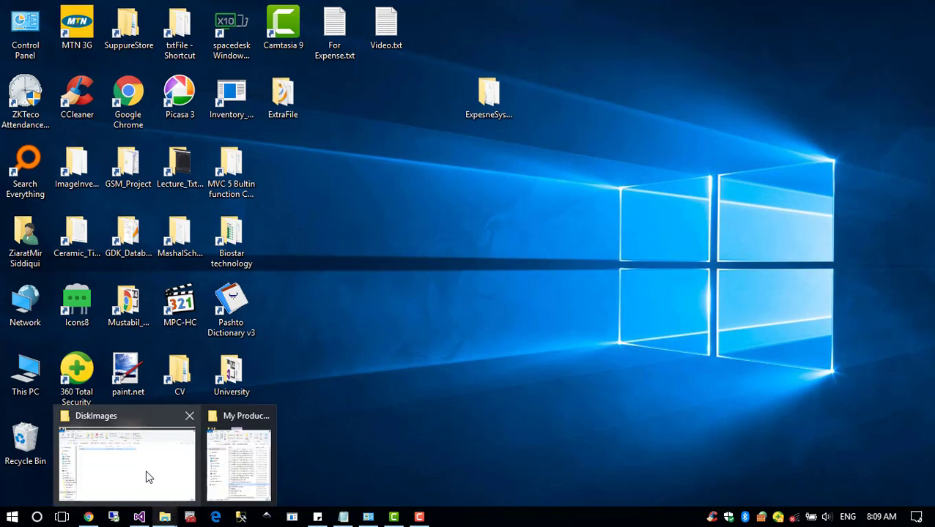
{"action": "left_click", "coordinate": [236, 465]}
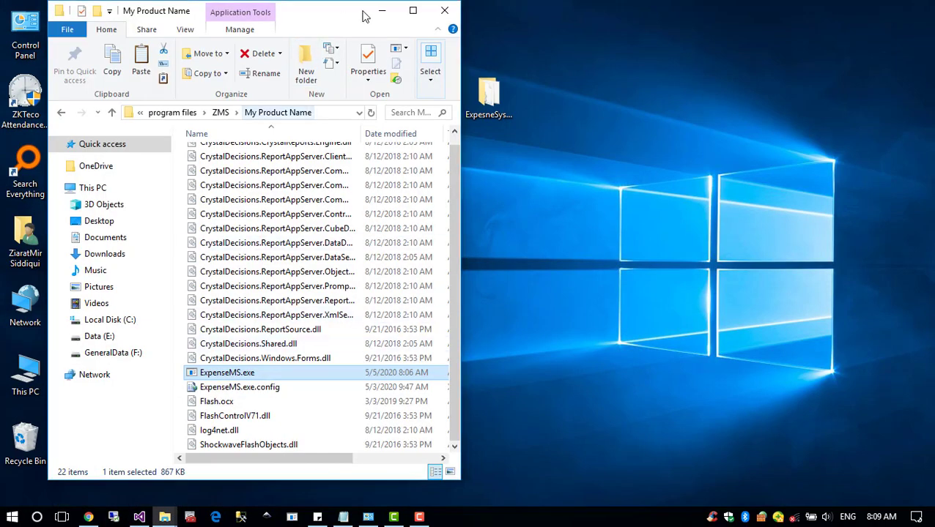
{"action": "left_click", "coordinate": [413, 10]}
{"action": "left_click", "coordinate": [195, 108]}
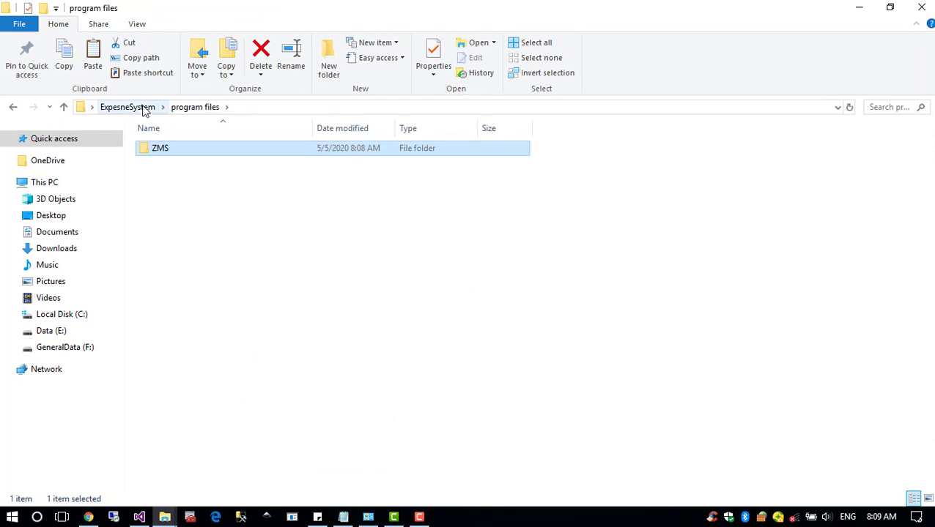
{"action": "left_click", "coordinate": [128, 107]}
Install the application by running Expense.msi through the InstallShield Wizard, and move the ExpenseSystem shortcut to an open area of the desktop.
{"action": "left_click", "coordinate": [183, 183]}
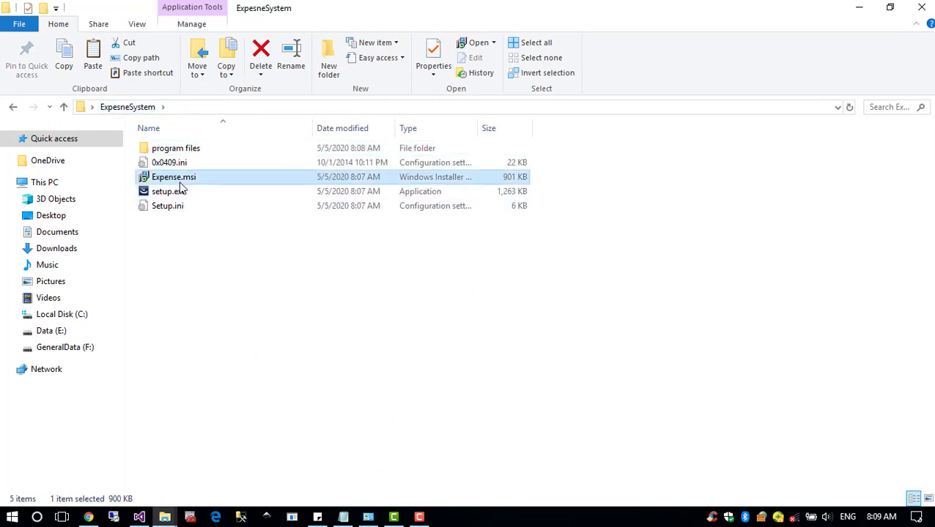
{"action": "double_click", "coordinate": [181, 185]}
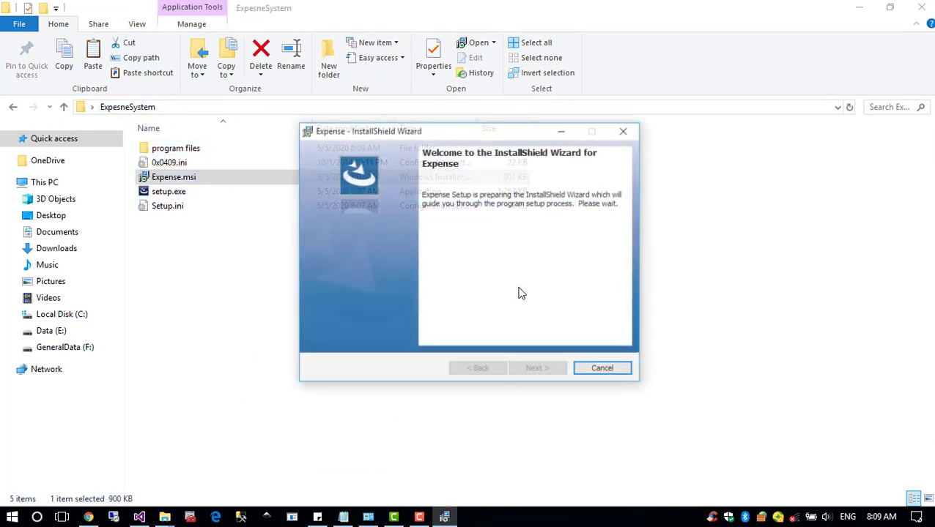
{"action": "left_click", "coordinate": [537, 369]}
{"action": "left_click", "coordinate": [537, 370]}
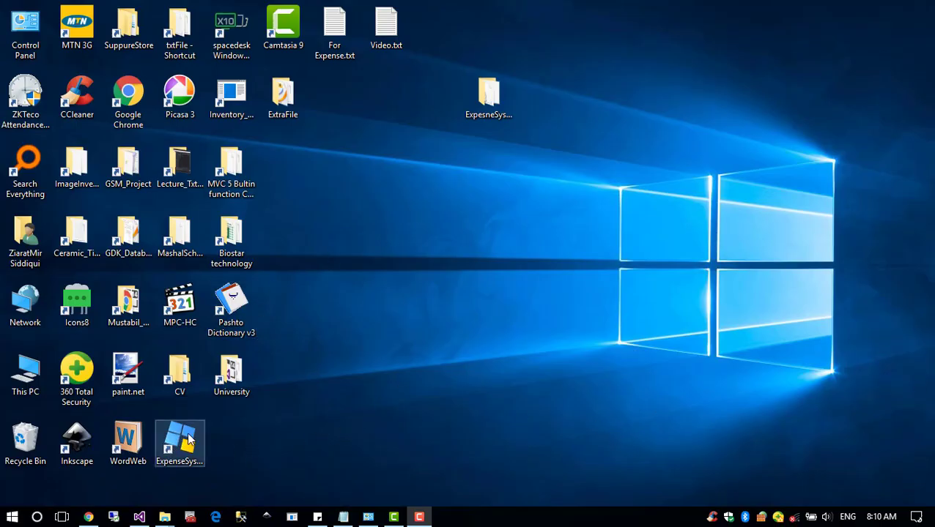
{"action": "left_click_drag", "start_coordinate": [182, 443], "coordinate": [384, 241]}
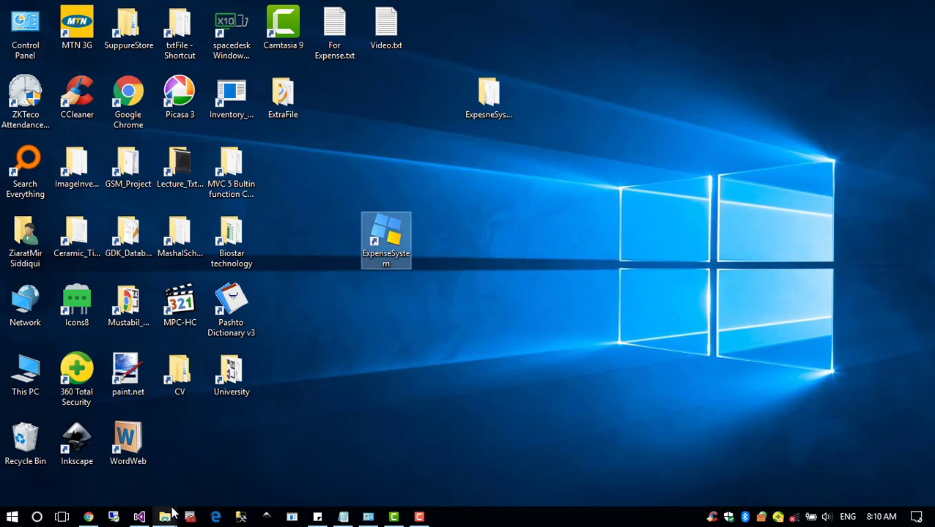
Switch to Visual Studio and examine the ExpenseMS project's Build properties down to the output path, and minimize Visual Studio.
{"action": "mouse_move", "coordinate": [173, 517]}
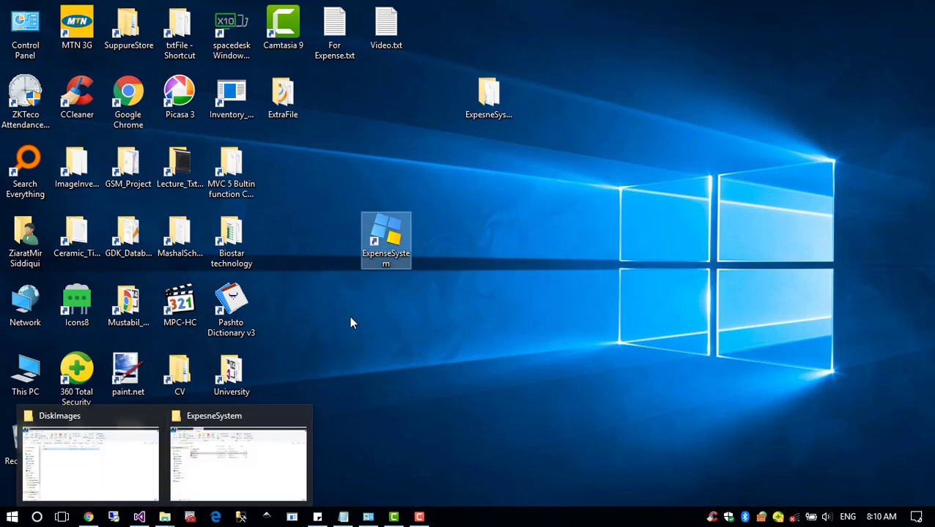
{"action": "left_click", "coordinate": [285, 434]}
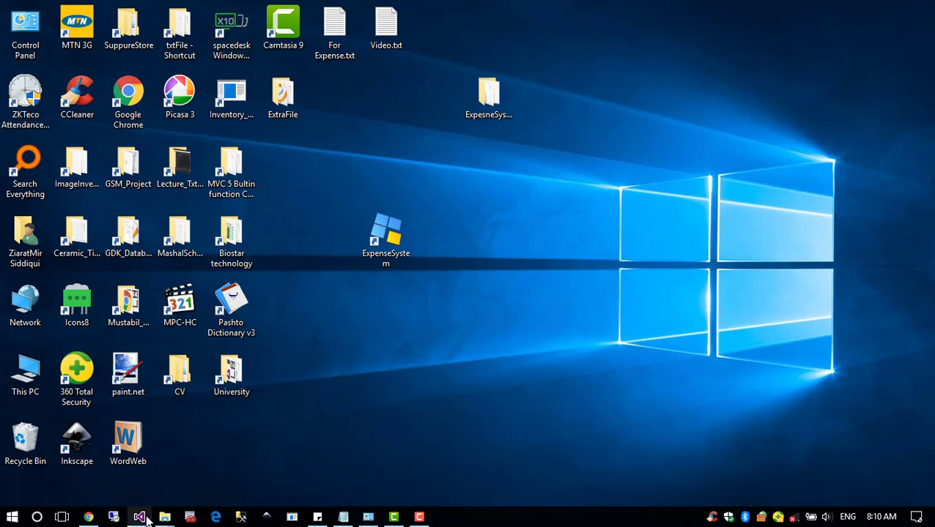
{"action": "mouse_move", "coordinate": [140, 516]}
{"action": "left_click", "coordinate": [156, 461]}
{"action": "left_click", "coordinate": [767, 139]}
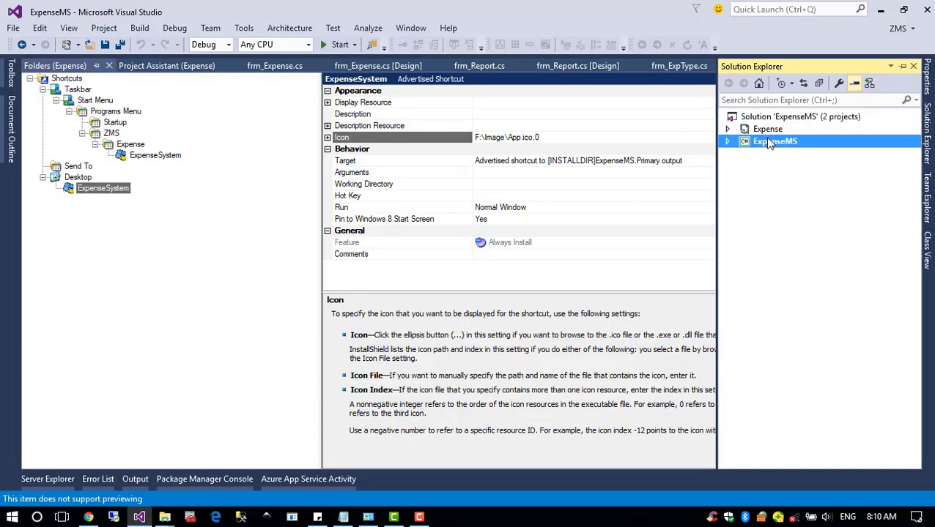
{"action": "right_click", "coordinate": [767, 139]}
{"action": "left_click", "coordinate": [643, 482]}
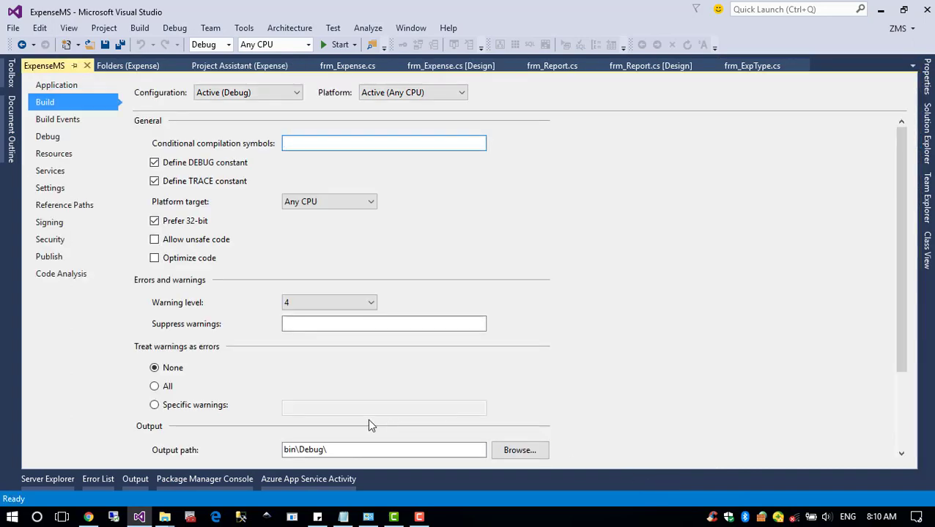
{"action": "scroll", "coordinate": [367, 418], "scroll_direction": "down", "scroll_amount": 3}
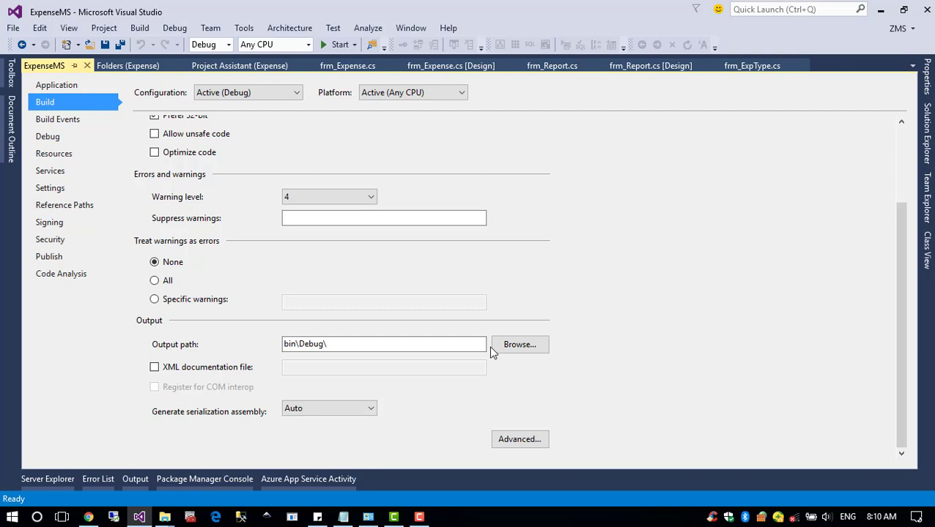
{"action": "left_click", "coordinate": [882, 11]}
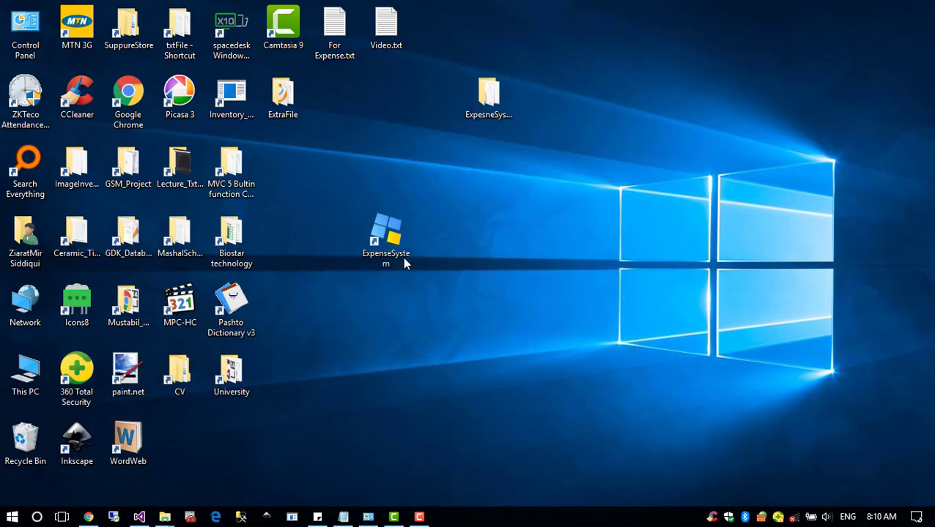
Reposition the ExpenseSystem shortcut, launch the installed application, and sign in as Admin with the username and account password.
{"action": "left_click_drag", "start_coordinate": [403, 263], "coordinate": [341, 173]}
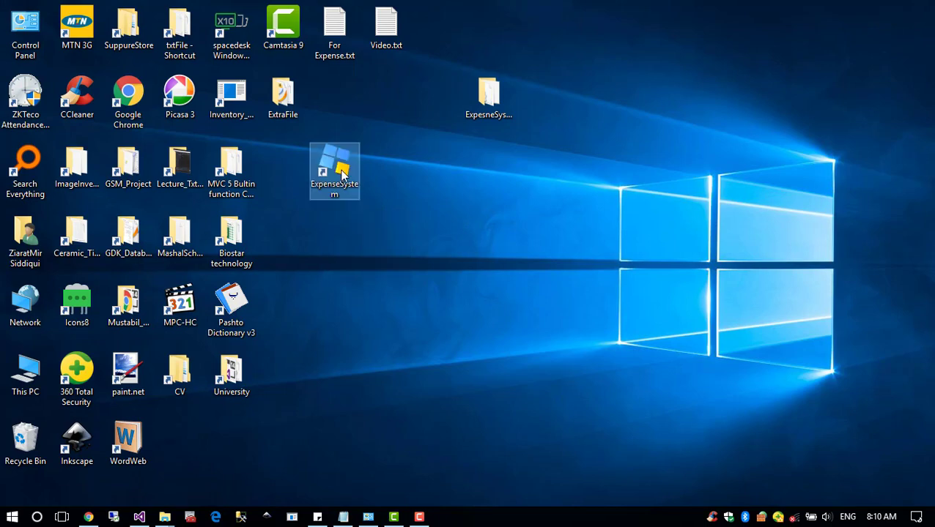
{"action": "double_click", "coordinate": [342, 173]}
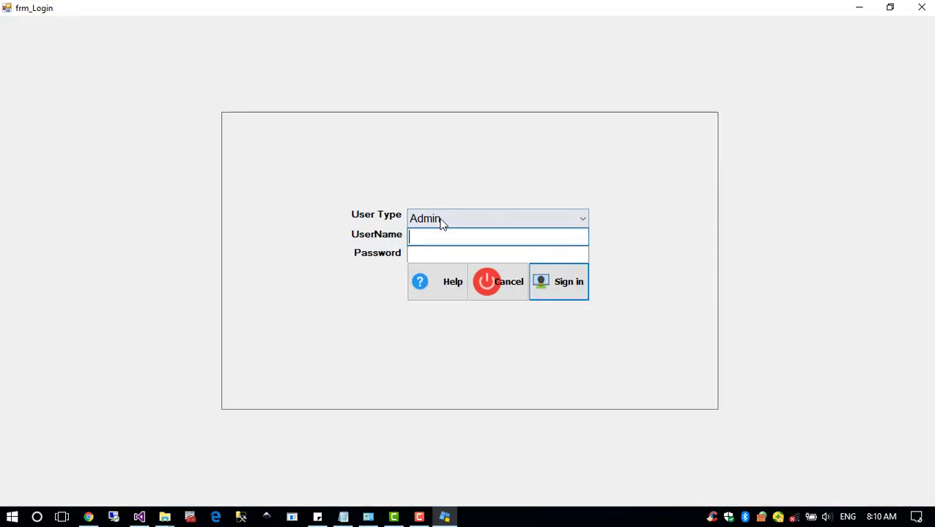
{"action": "type", "text": "Ahmad"}
{"action": "key", "text": "Tab"}
{"action": "type", "text": "*"}
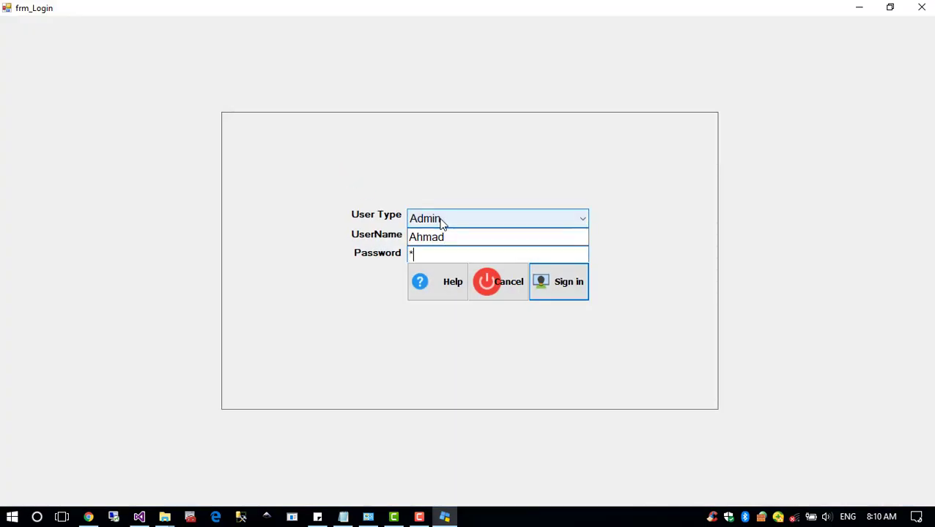
{"action": "key", "text": "Return"}
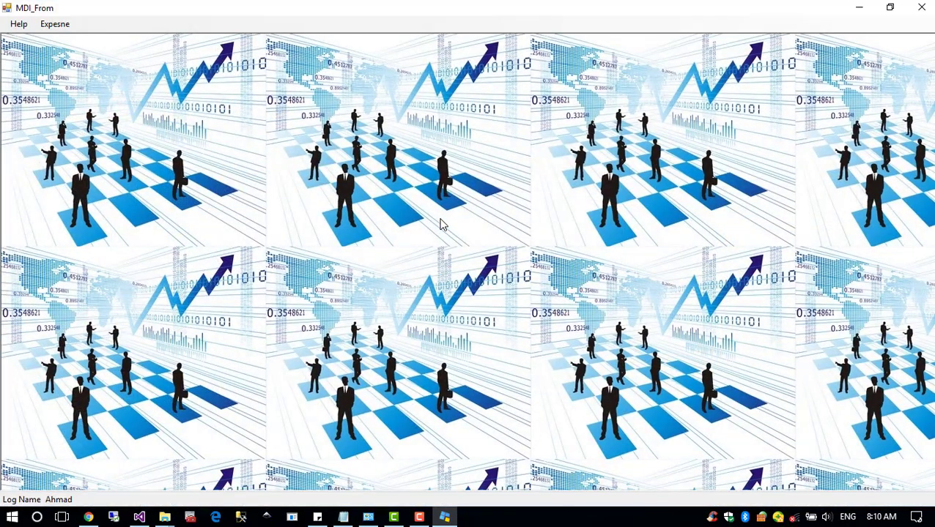
Open the Expense form from the application's main window.
{"action": "left_click", "coordinate": [57, 24]}
{"action": "left_click", "coordinate": [68, 38]}
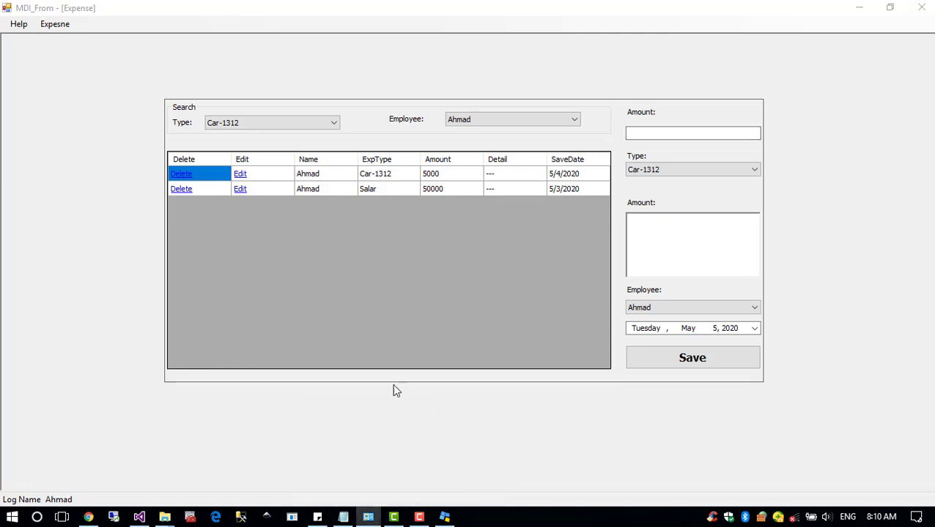
Switch to Programs and Features, refresh the list of installed programs, and display them as smaller icons in a grid.
{"action": "scroll", "coordinate": [618, 296], "scroll_direction": "down", "scroll_amount": 5}
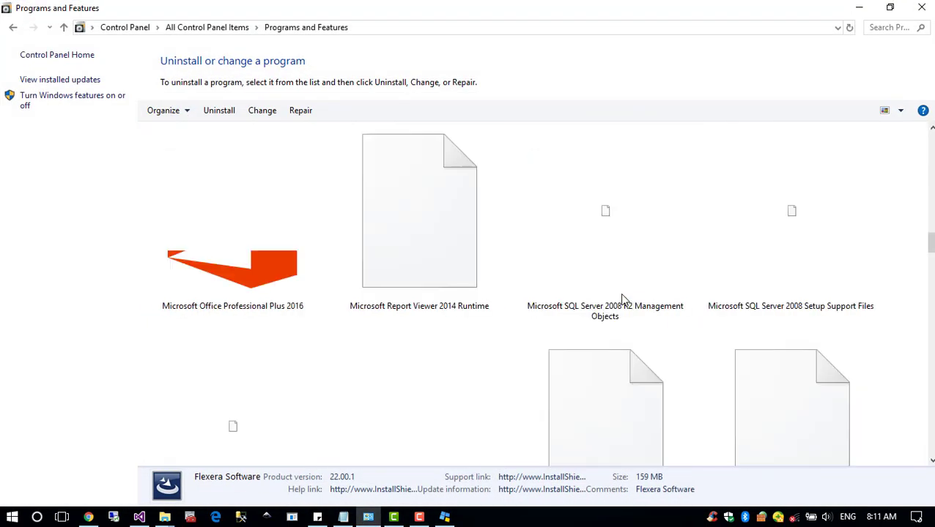
{"action": "left_click", "coordinate": [850, 27]}
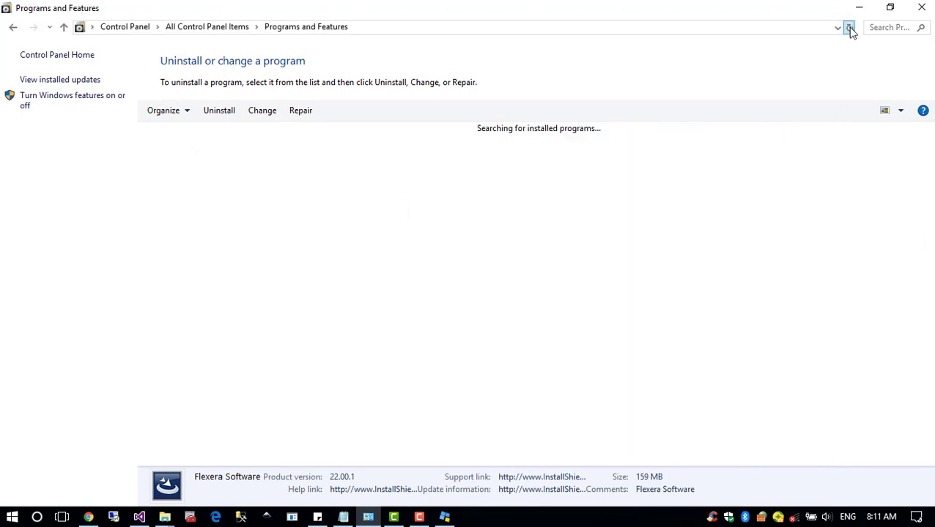
{"action": "scroll", "coordinate": [795, 245], "scroll_direction": "down", "scroll_amount": 5}
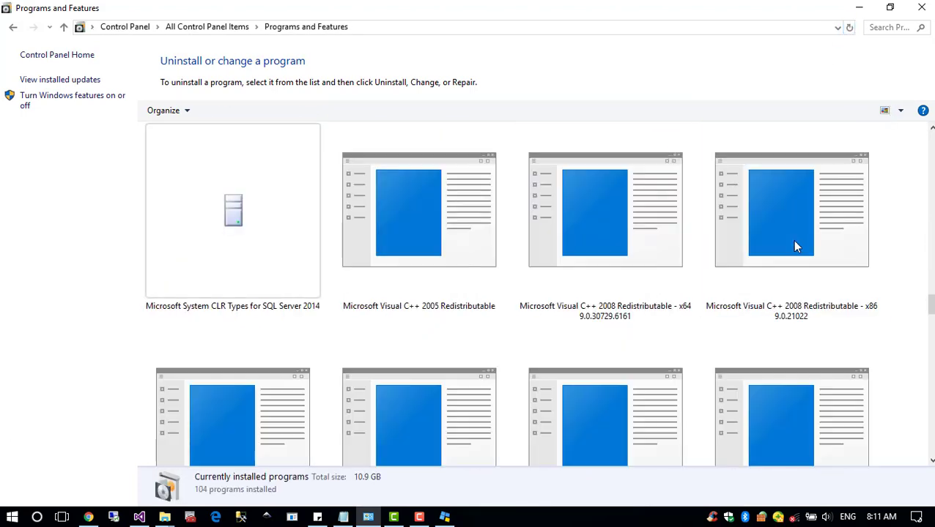
{"action": "left_click", "coordinate": [900, 111]}
{"action": "left_click", "coordinate": [886, 158]}
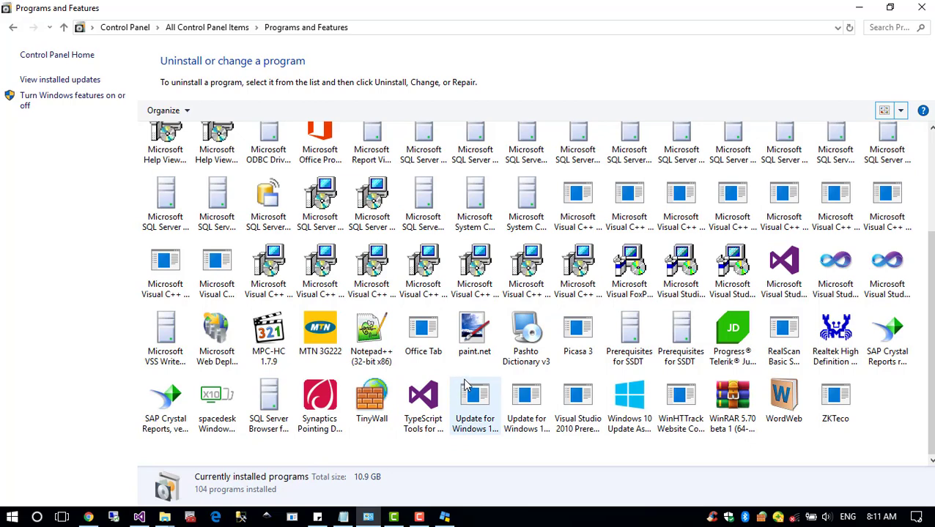
Start uninstalling the Expense program from the list of installed programs.
{"action": "scroll", "coordinate": [465, 386], "scroll_direction": "up", "scroll_amount": 3}
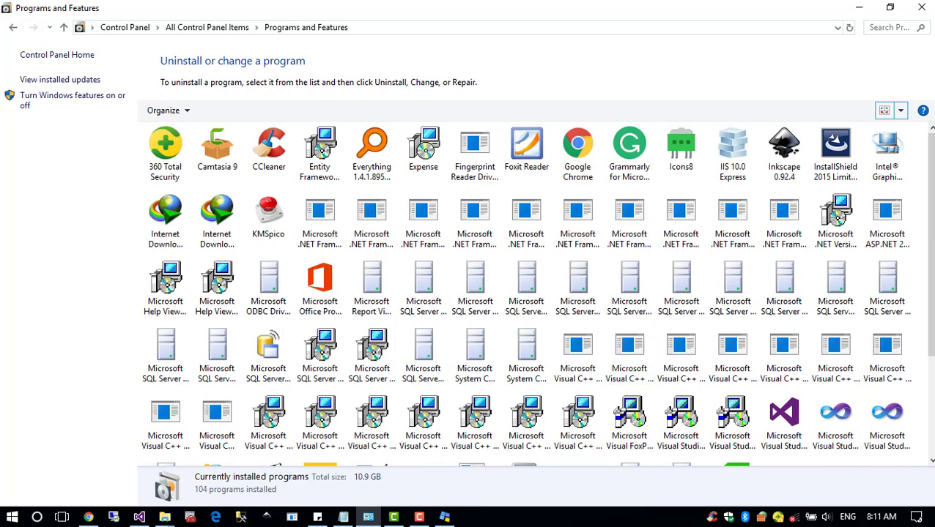
{"action": "left_click", "coordinate": [422, 173]}
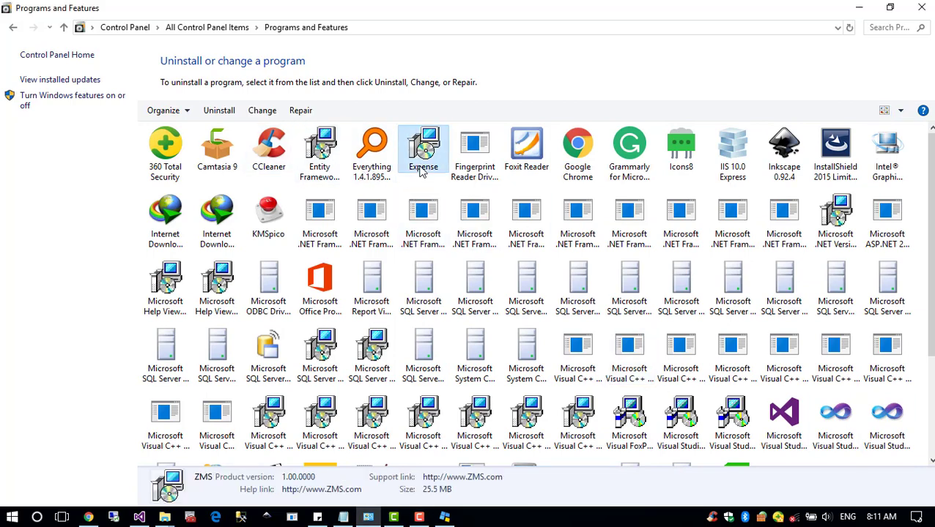
{"action": "left_click", "coordinate": [219, 110]}
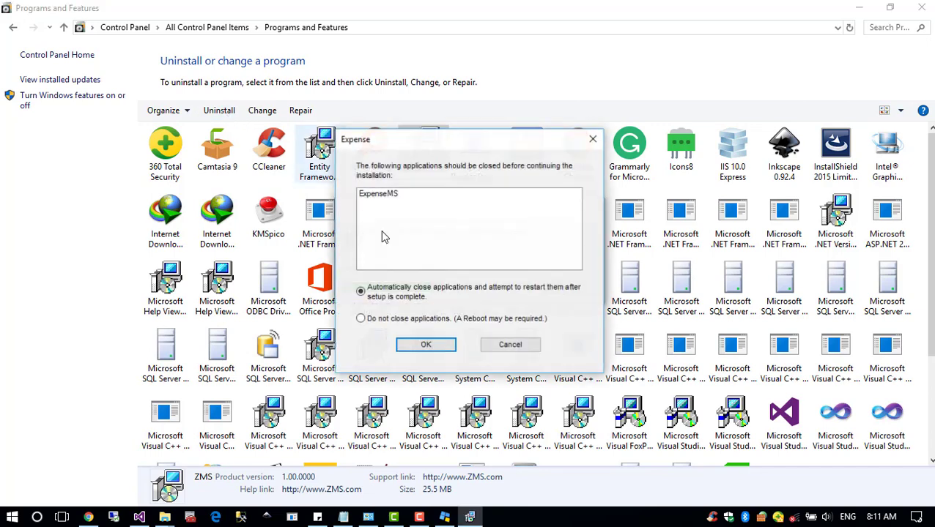